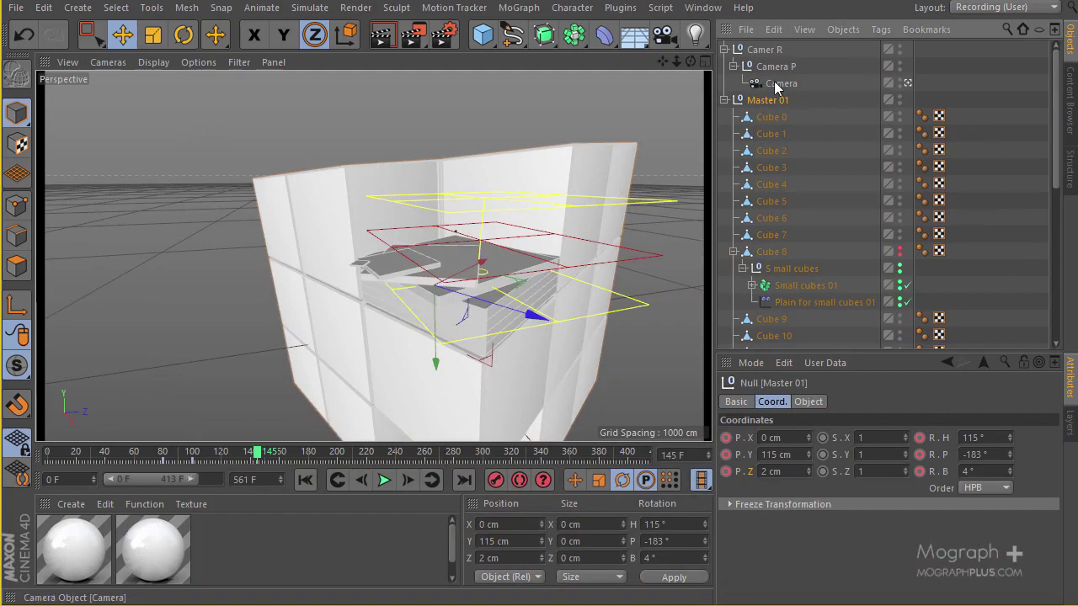
Select the Master 01 null and keyframe its position and rotation at frame 140.
left_click(778, 83)
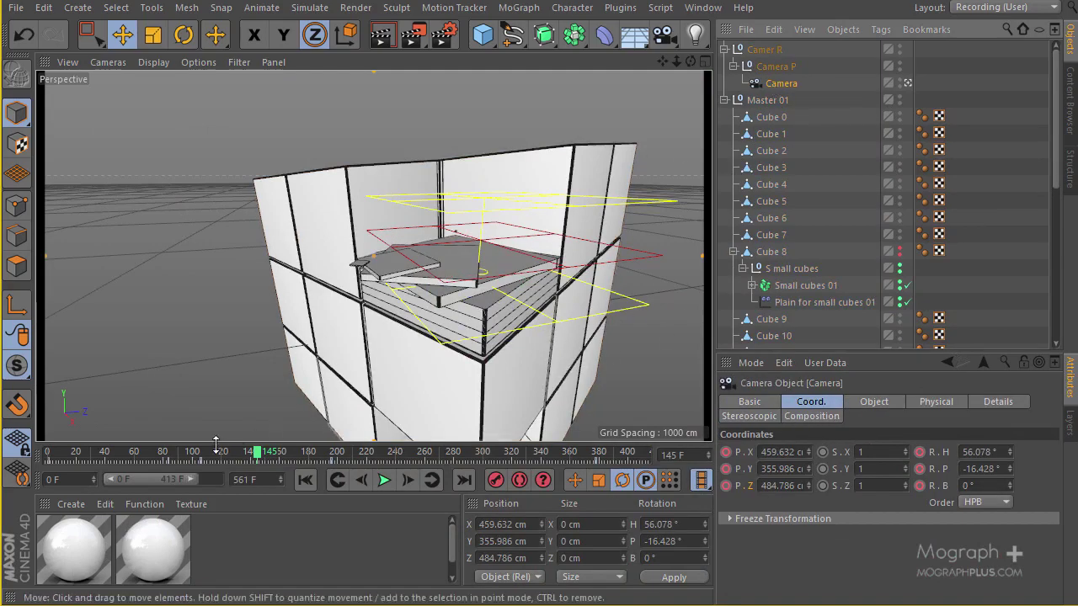
left_click_drag(212, 454, 249, 452)
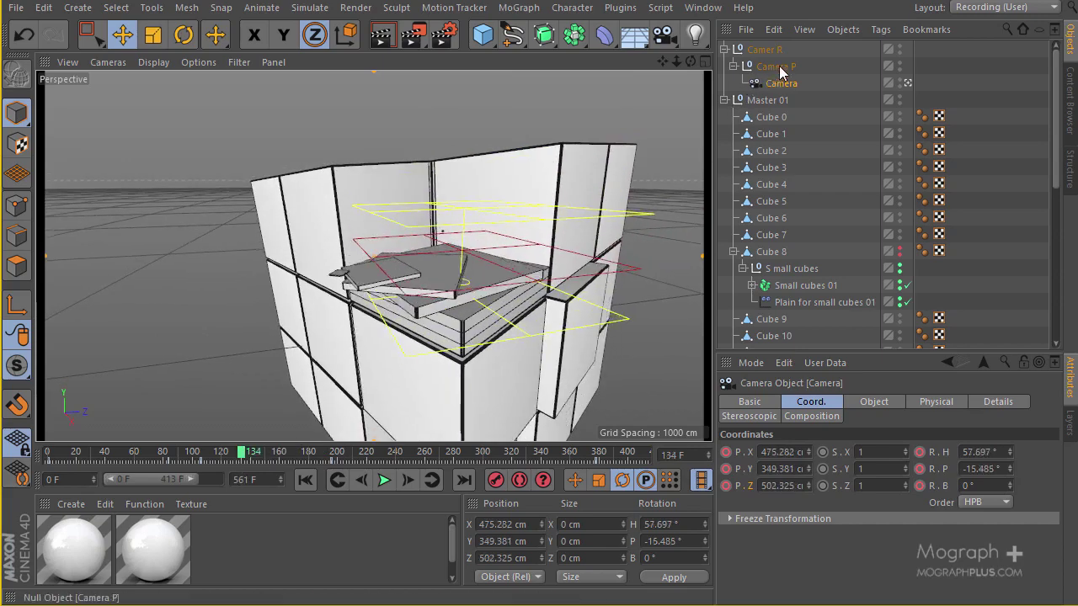
left_click(771, 99)
mouse_move(234, 457)
left_mouse_down()
mouse_move(156, 452)
mouse_move(205, 452)
mouse_move(245, 436)
mouse_move(202, 443)
mouse_move(247, 434)
mouse_move(220, 440)
mouse_move(230, 446)
mouse_move(211, 456)
mouse_move(249, 457)
mouse_move(163, 463)
mouse_move(250, 457)
left_mouse_up()
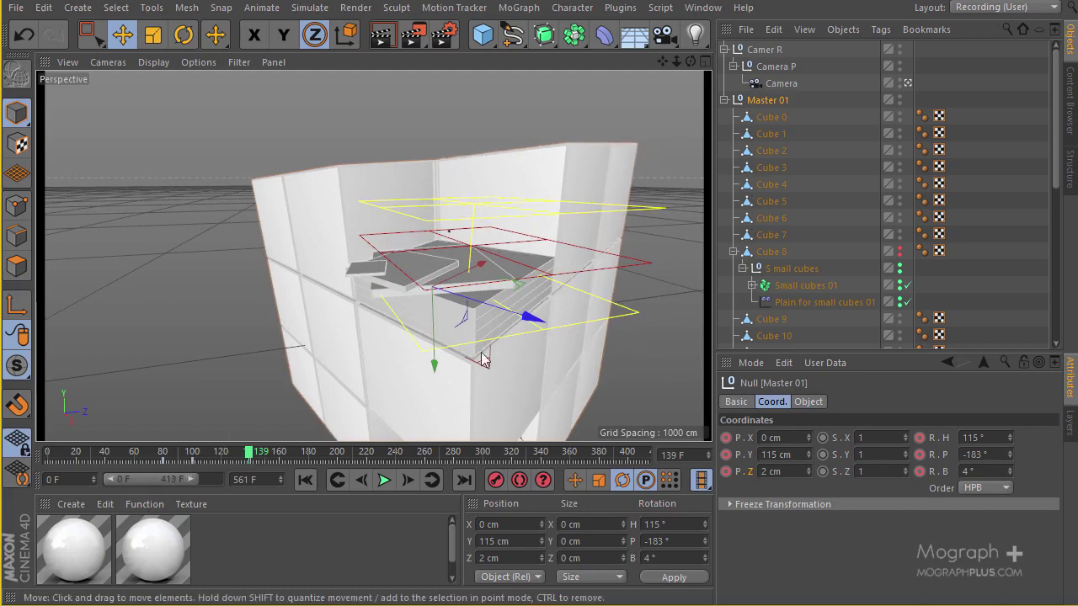
mouse_move(250, 455)
left_mouse_down()
mouse_move(232, 453)
mouse_move(251, 458)
left_mouse_up()
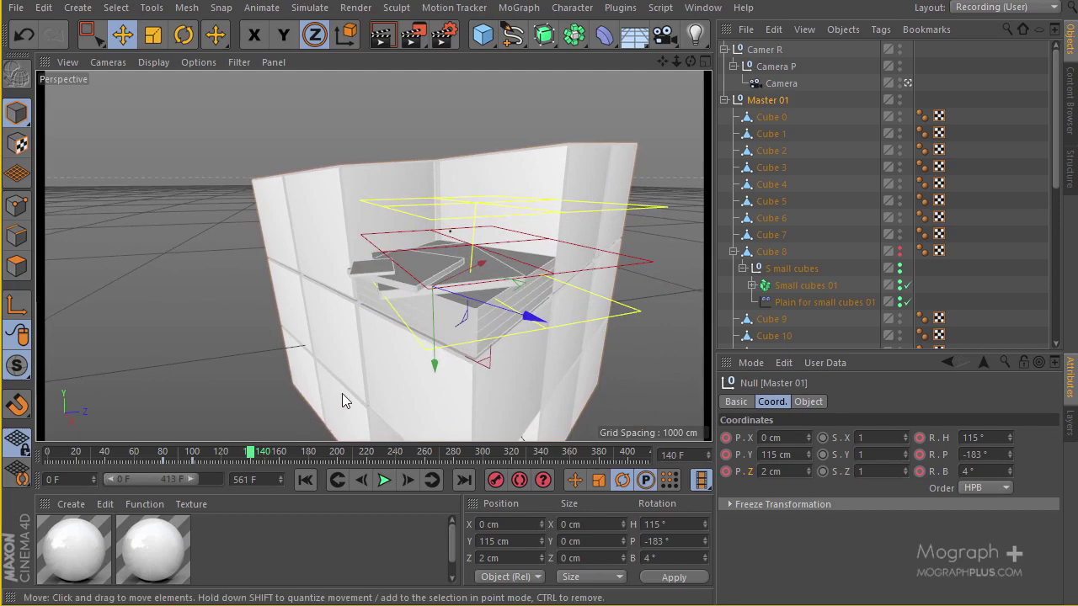
left_click_drag(456, 343, 432, 333, "alt")
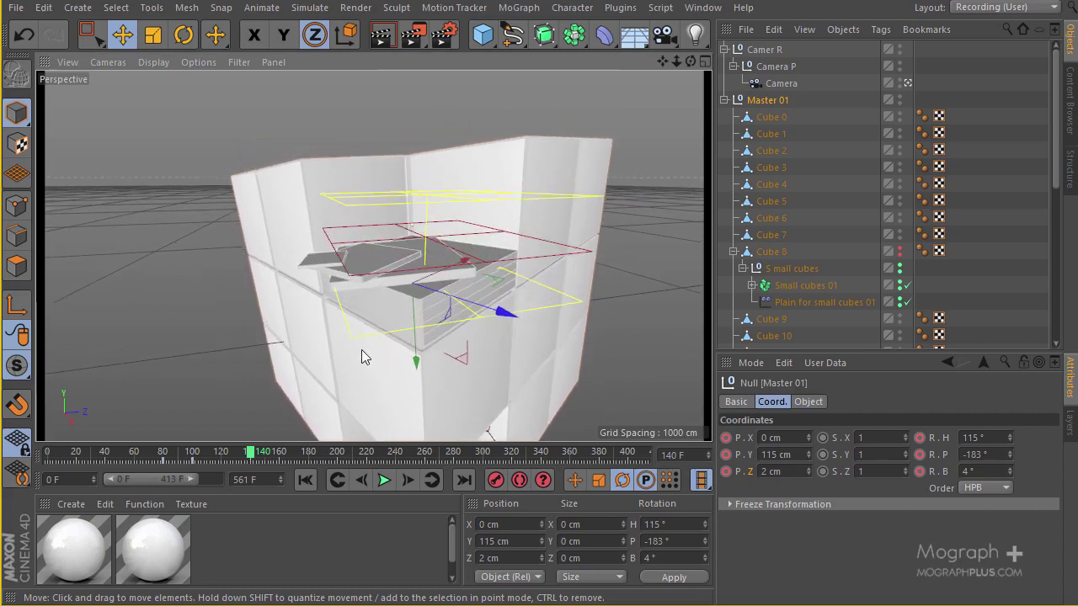
left_click_drag(360, 340, 433, 354, "alt")
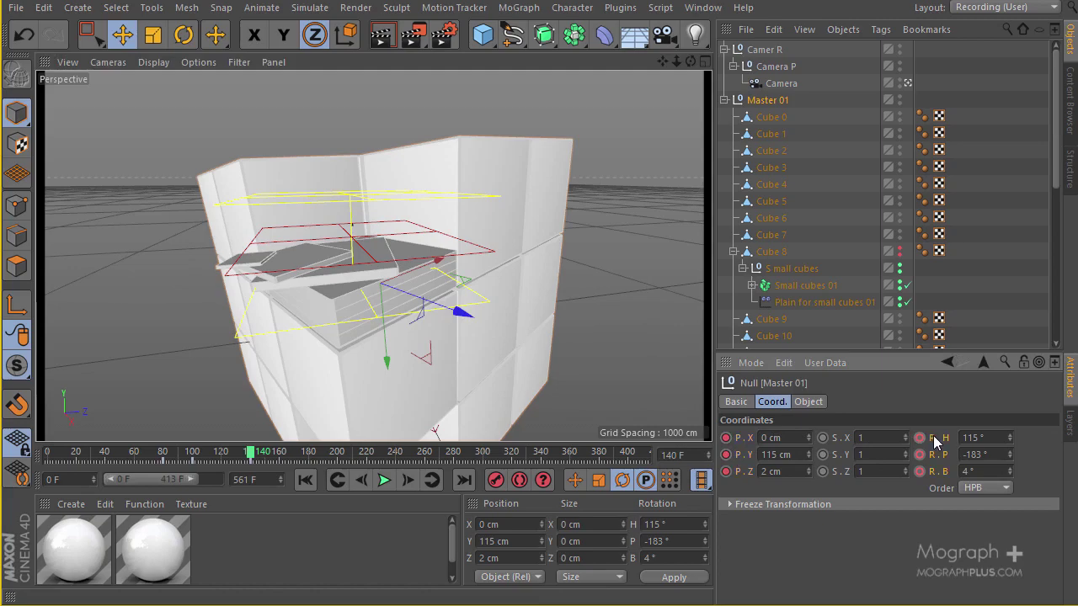
mouse_move(250, 453)
left_mouse_down()
mouse_move(193, 453)
mouse_move(260, 452)
mouse_move(202, 436)
mouse_move(272, 432)
mouse_move(210, 432)
mouse_move(256, 455)
mouse_move(251, 471)
left_mouse_up()
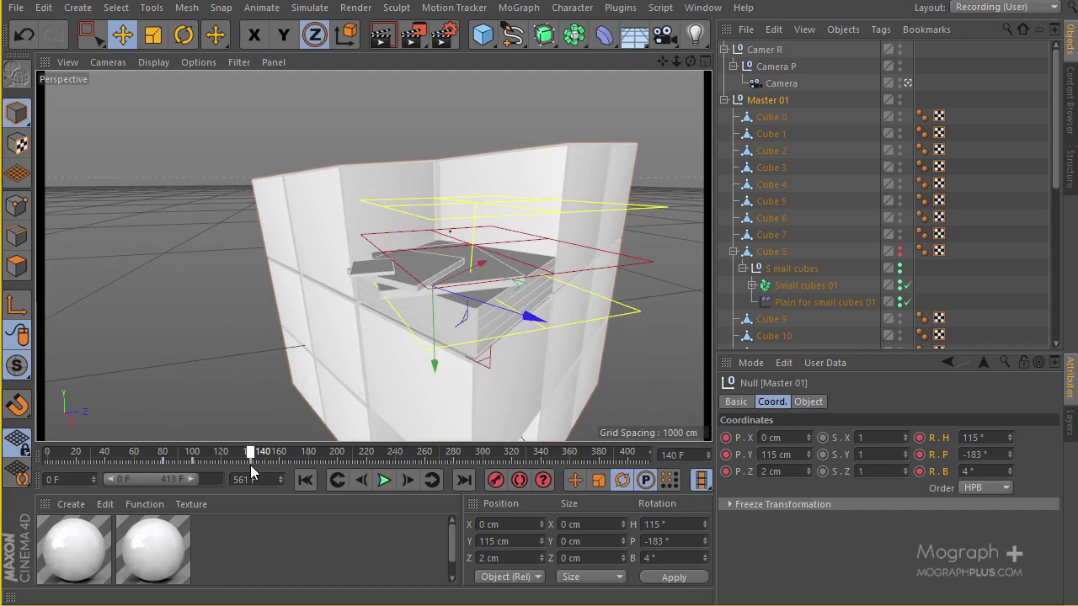
At frame 150, set Master 01's position to X -69 cm, Y 101 cm and Z -117 cm.
left_click_drag(251, 465, 266, 468)
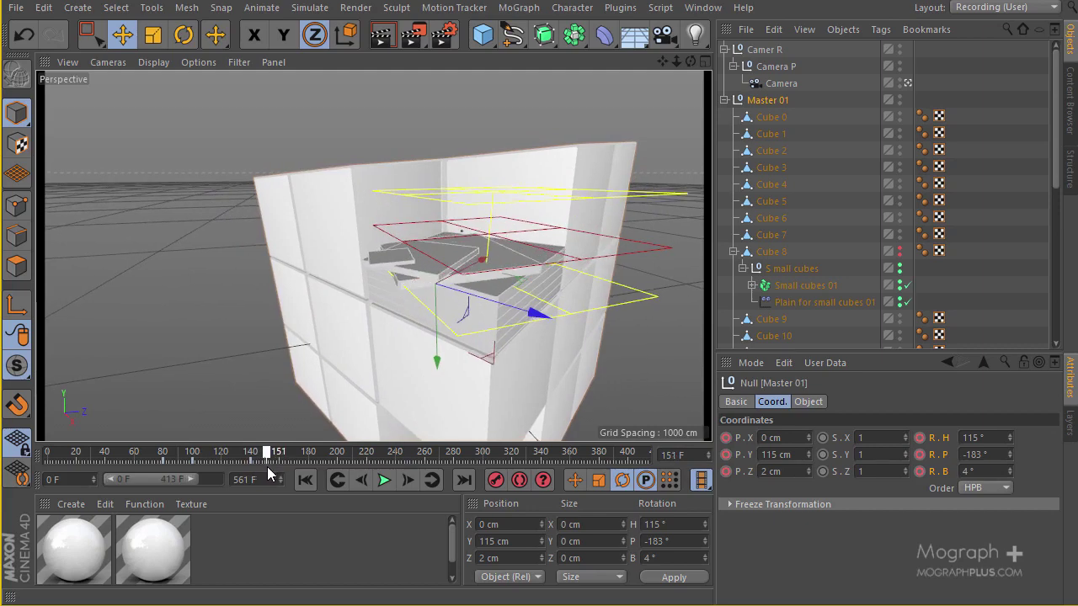
left_click_drag(268, 476, 268, 476)
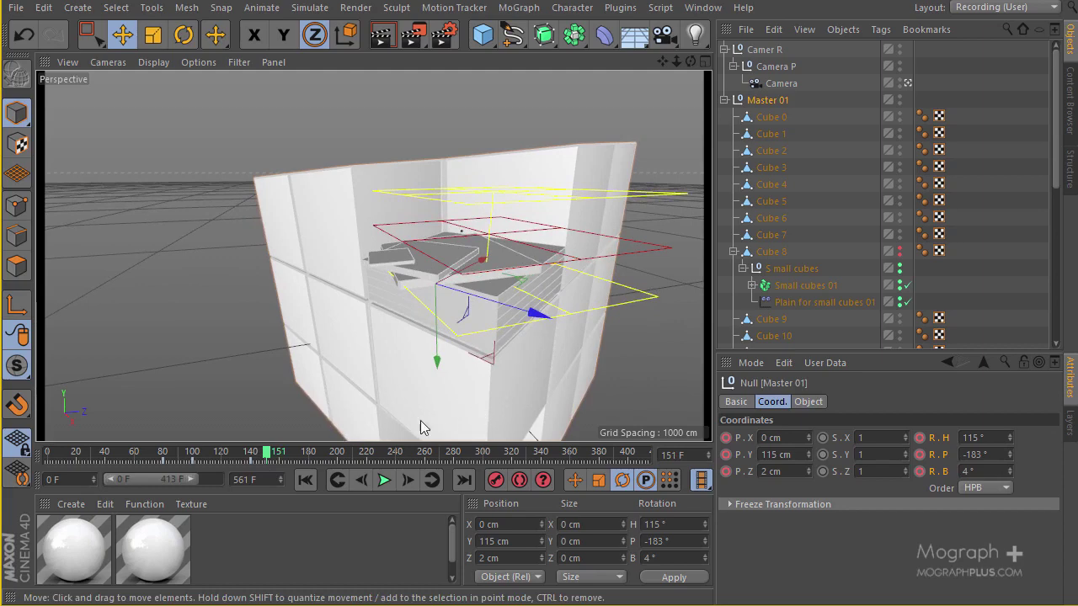
left_click(361, 480)
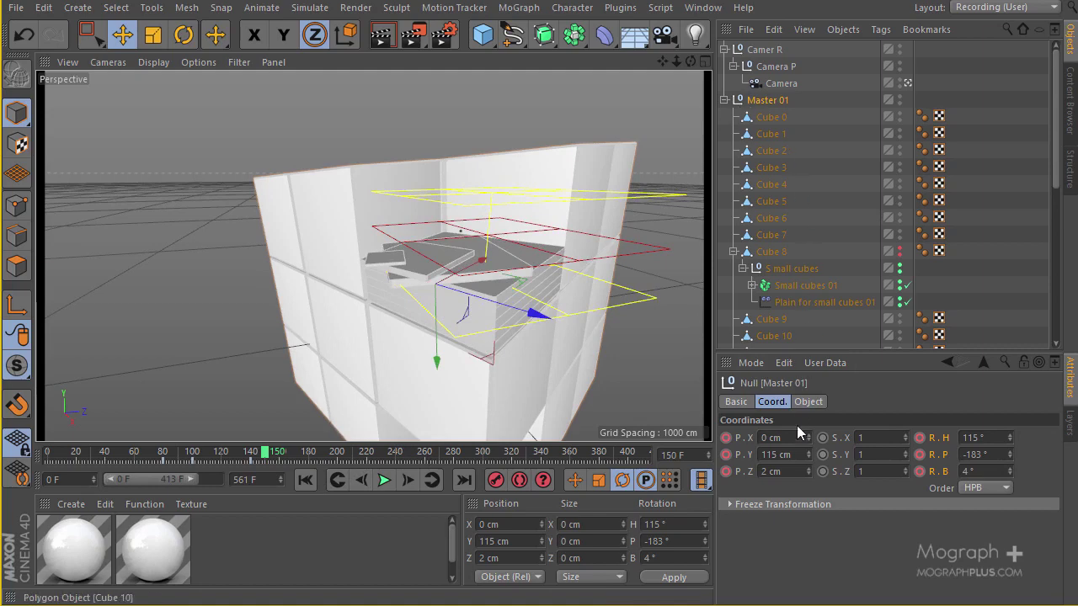
left_click_drag(808, 437, 810, 454)
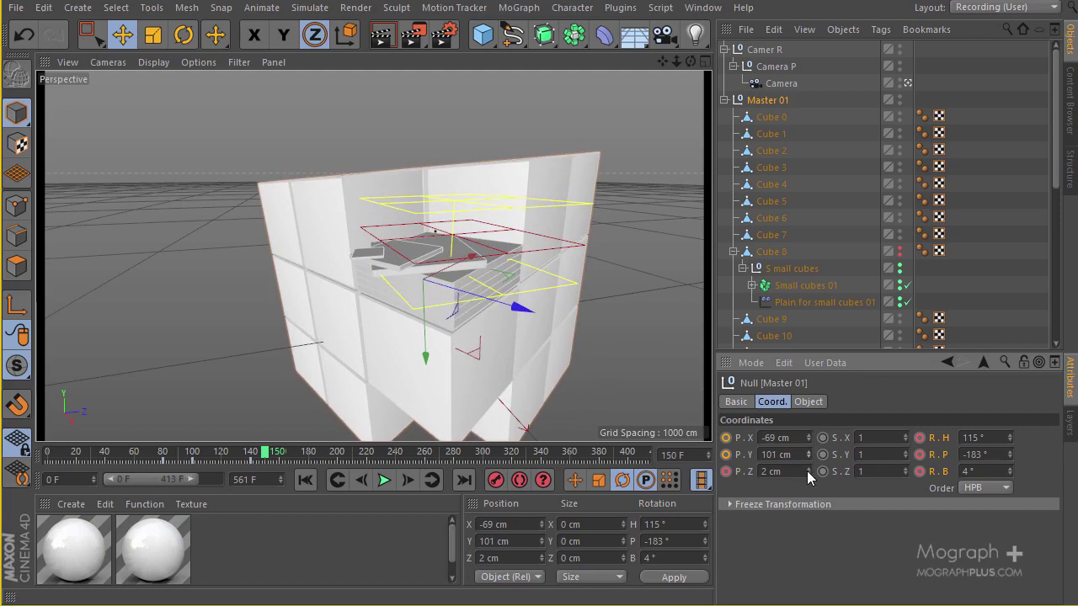
mouse_move(806, 470)
left_mouse_down()
mouse_move(807, 483)
mouse_move(807, 460)
mouse_move(806, 471)
left_mouse_up()
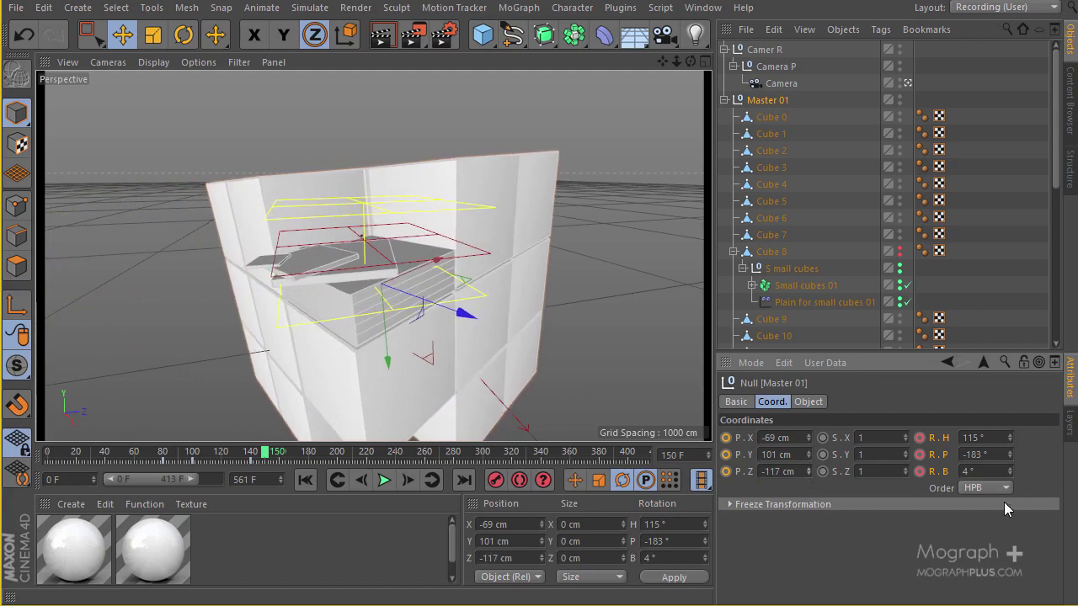
Set Master 01's rotation to H 62°, P -170° and B -4°, and keyframe its position and rotation at frame 150.
left_click_drag(1009, 434, 1009, 433)
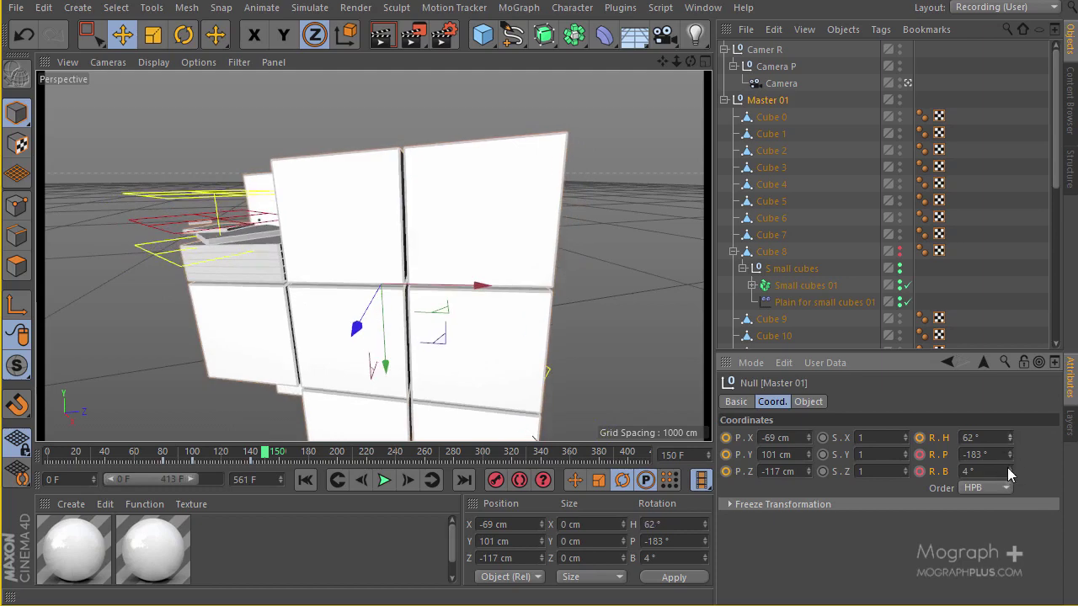
left_click_drag(1009, 453, 1009, 452)
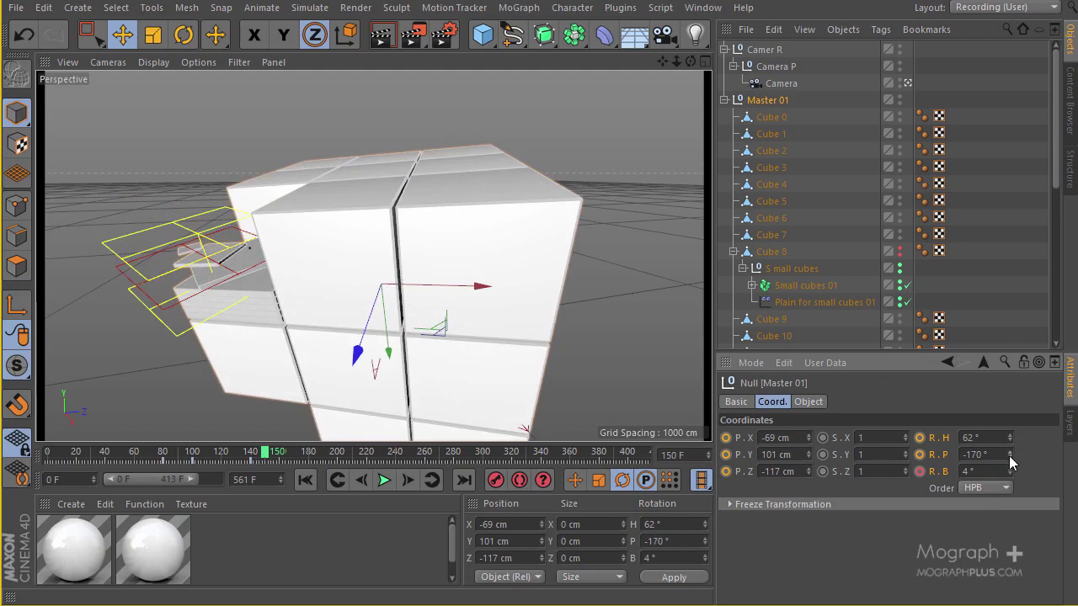
left_click_drag(1011, 474, 1011, 475)
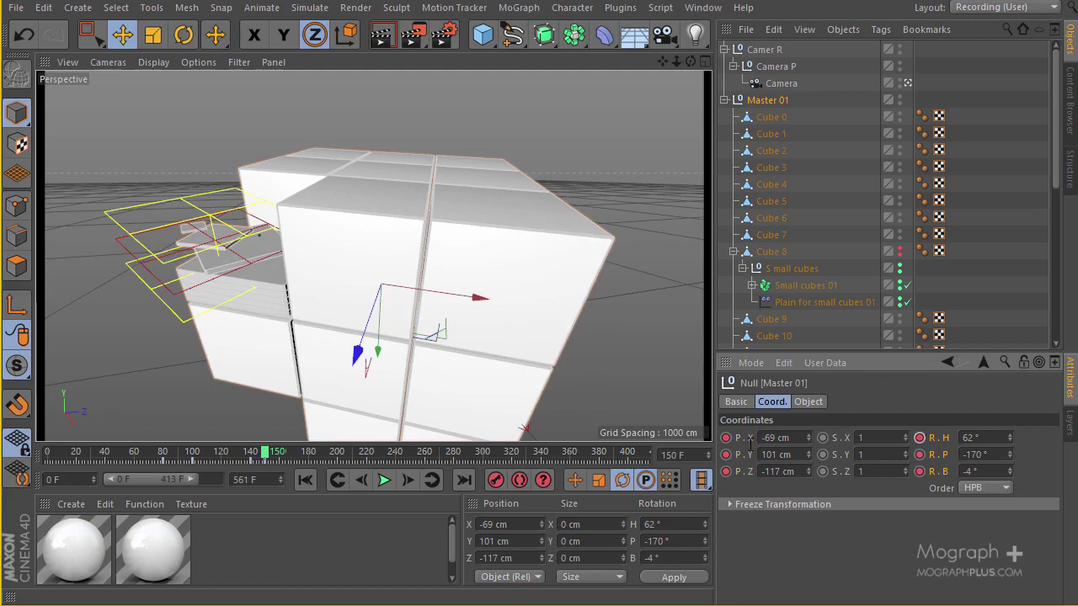
Play back the cube assembly's turn around frames 113 to 165 to review its new motion.
left_click_drag(241, 457, 215, 457)
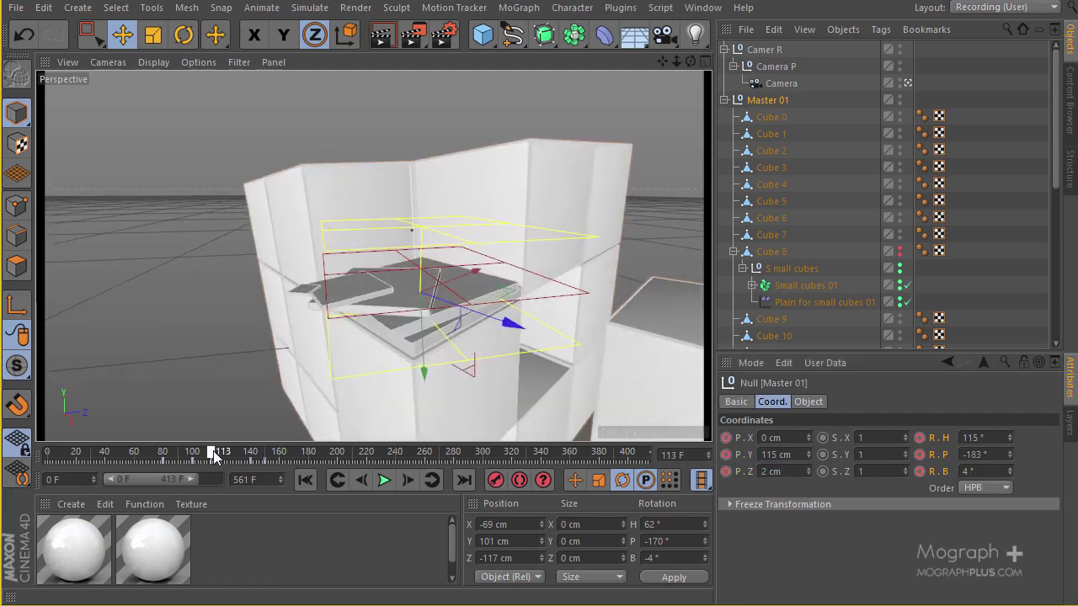
left_click(379, 485)
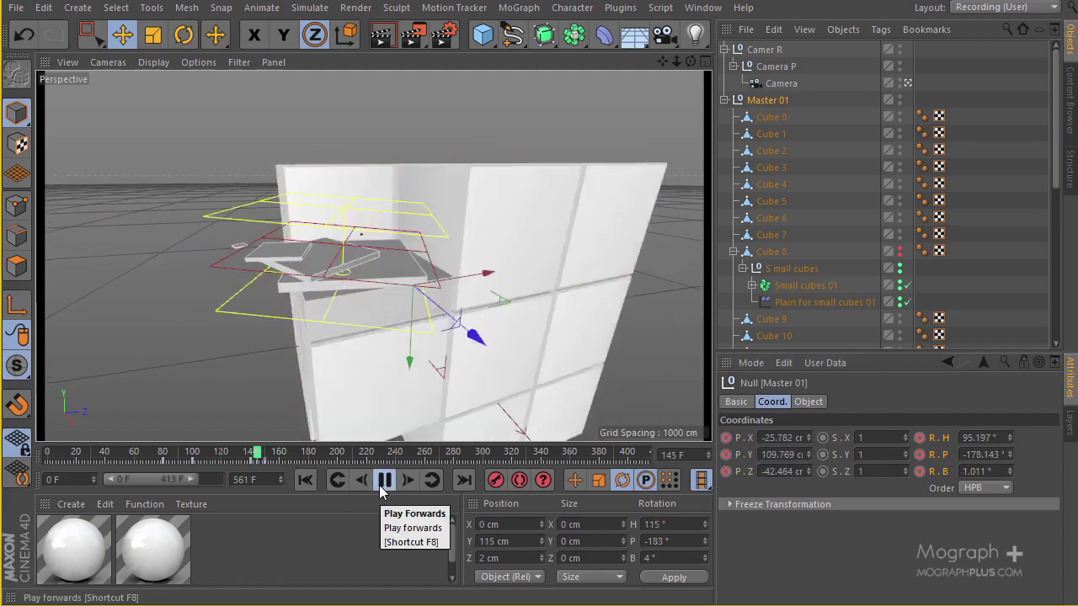
left_click(383, 482)
mouse_move(252, 454)
left_mouse_down()
mouse_move(211, 455)
mouse_move(354, 457)
mouse_move(236, 456)
mouse_move(299, 455)
mouse_move(249, 459)
left_mouse_up()
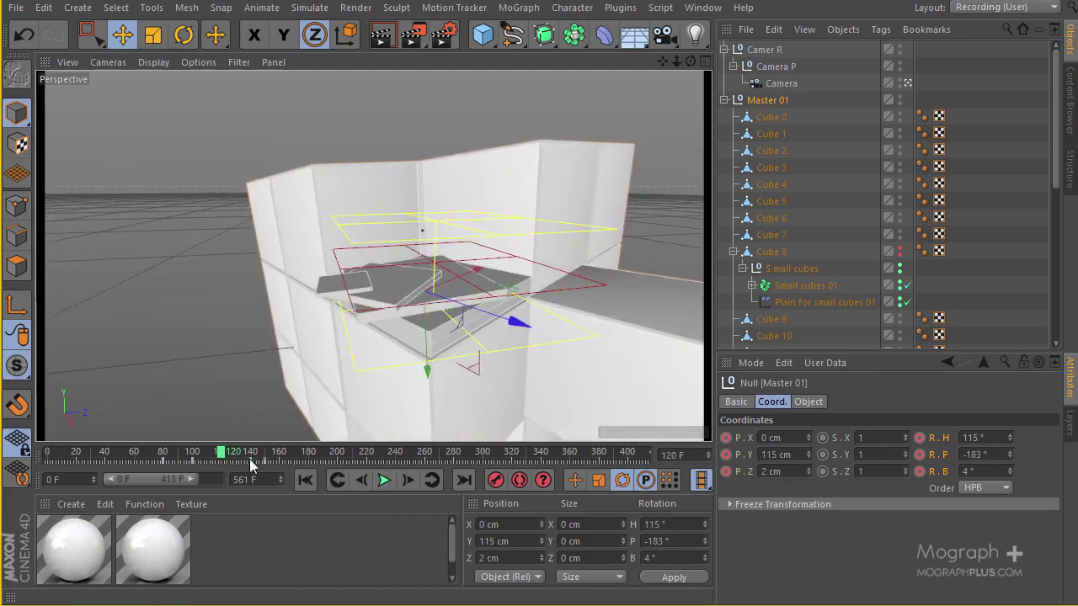
left_click(385, 481)
left_click(385, 480)
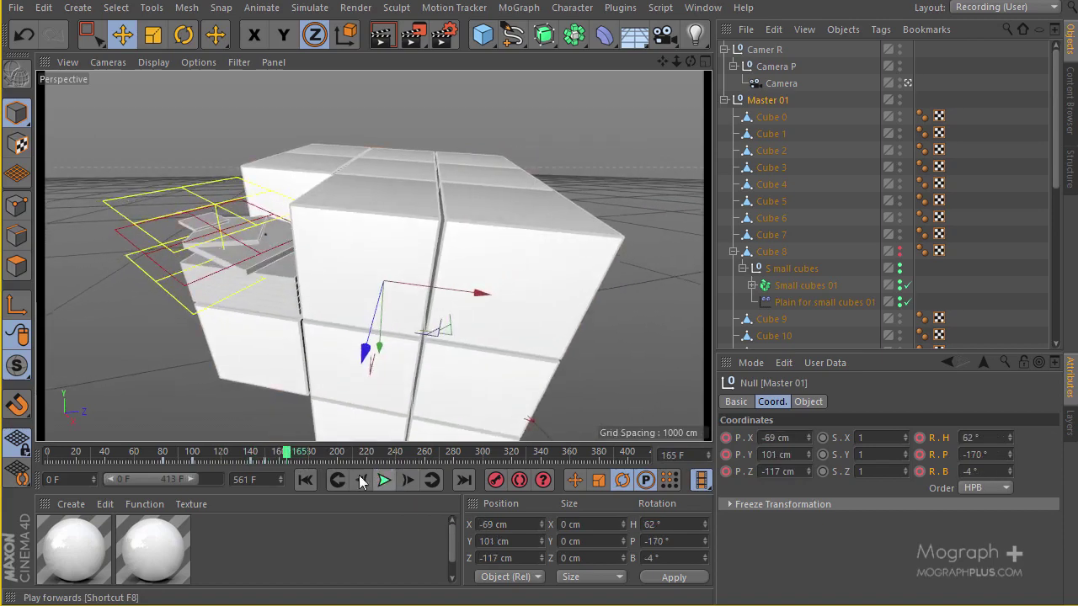
left_click_drag(291, 456, 229, 466)
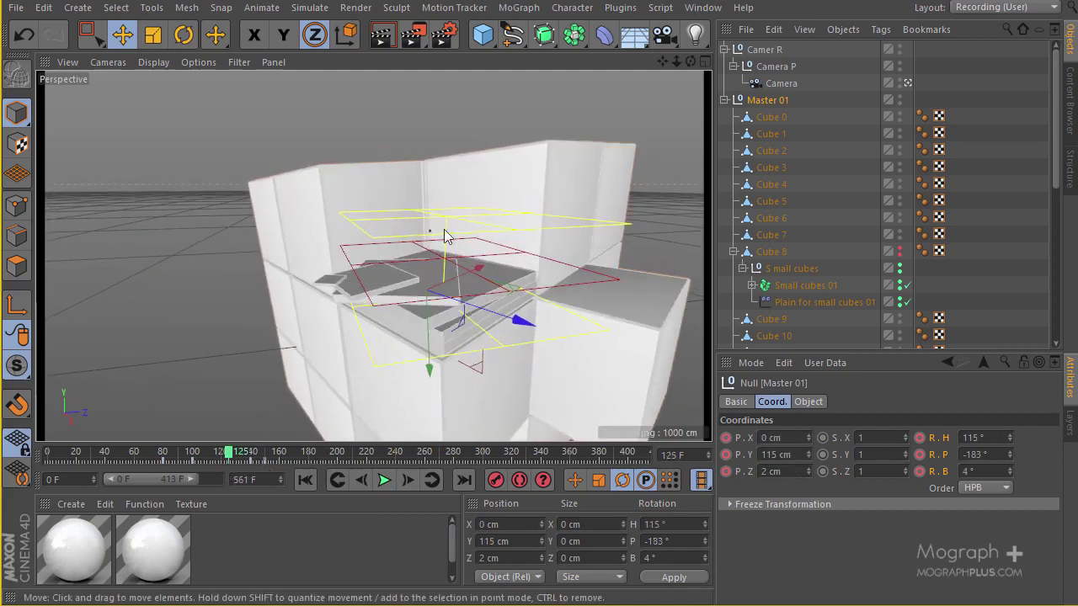
At frame 142, leave the scene camera's view and select Cube 19, Cube 10, Cube 1, Cube 4 and Cube 7 in the middle slice.
left_click_drag(230, 453, 253, 453)
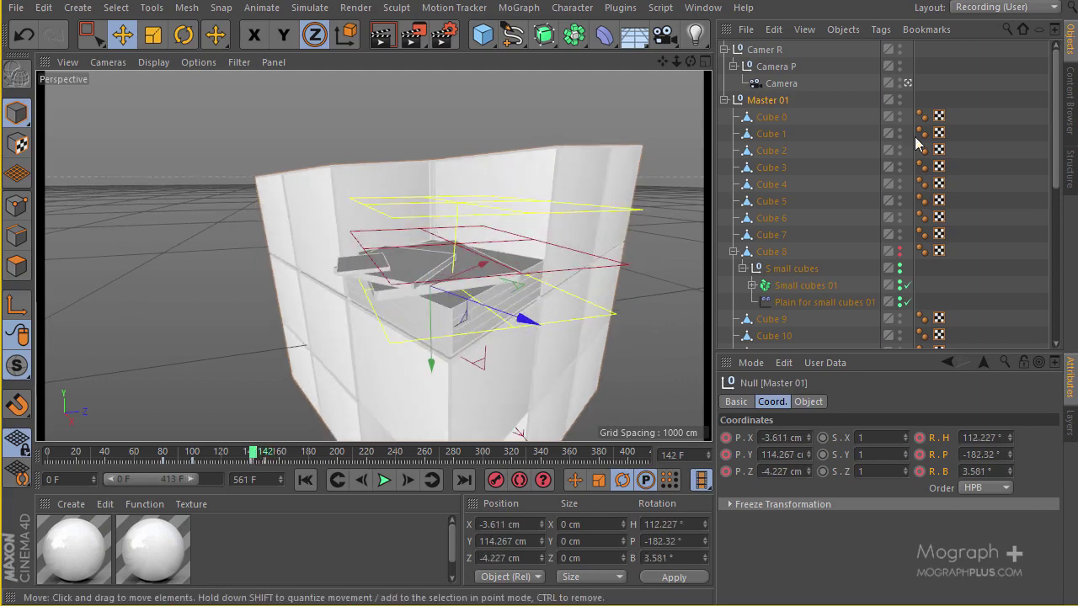
left_click(907, 82)
scroll(536, 279, "down", 10)
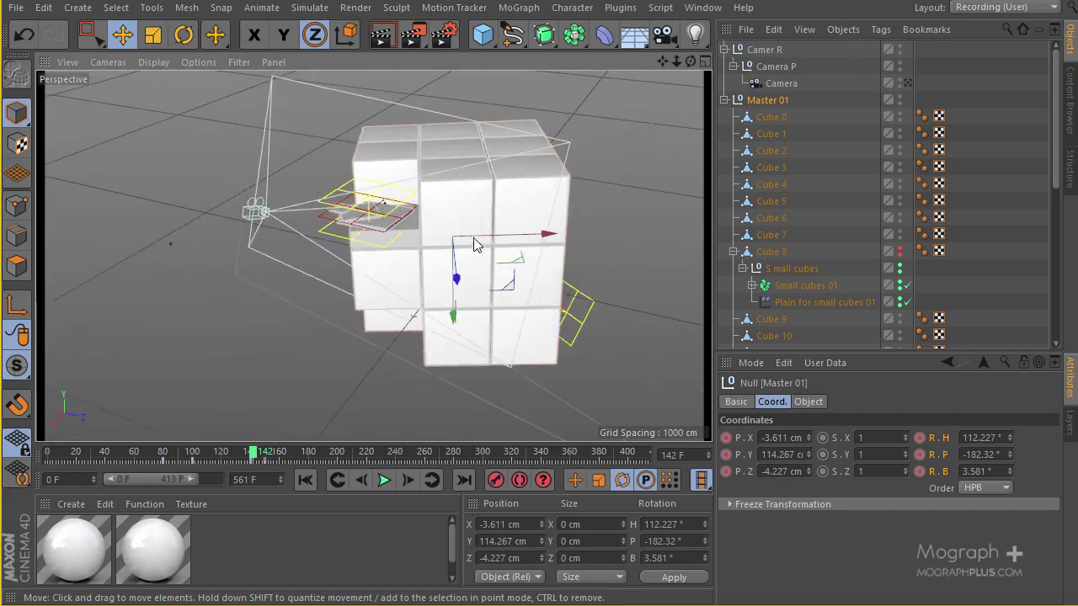
left_click(455, 207)
left_click_drag(455, 207, 534, 209, "alt")
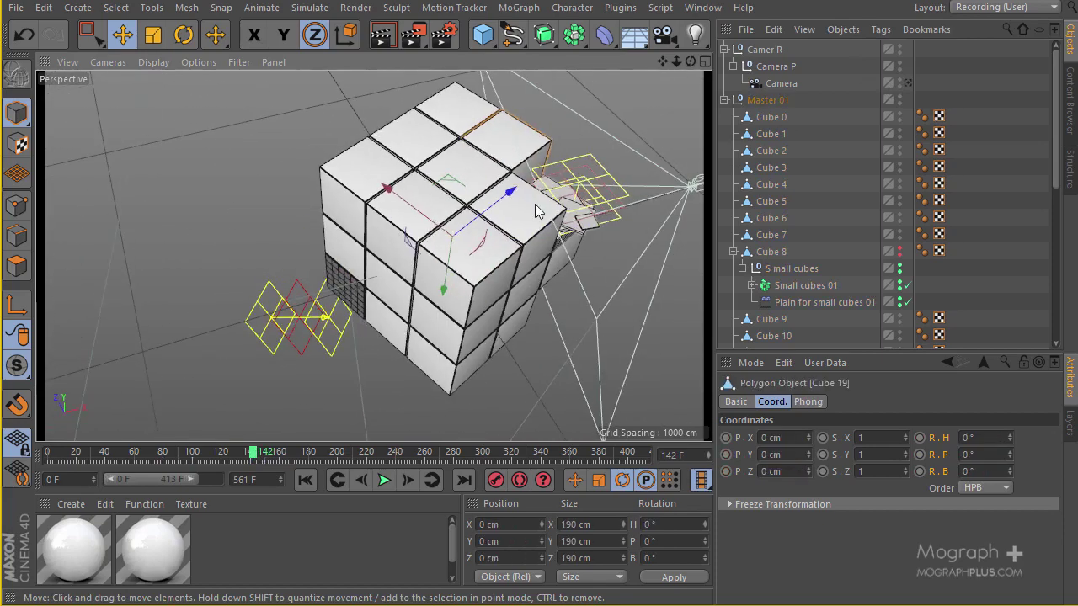
left_click(475, 172, "shift")
left_click(384, 227, "shift")
left_click(381, 279, "shift")
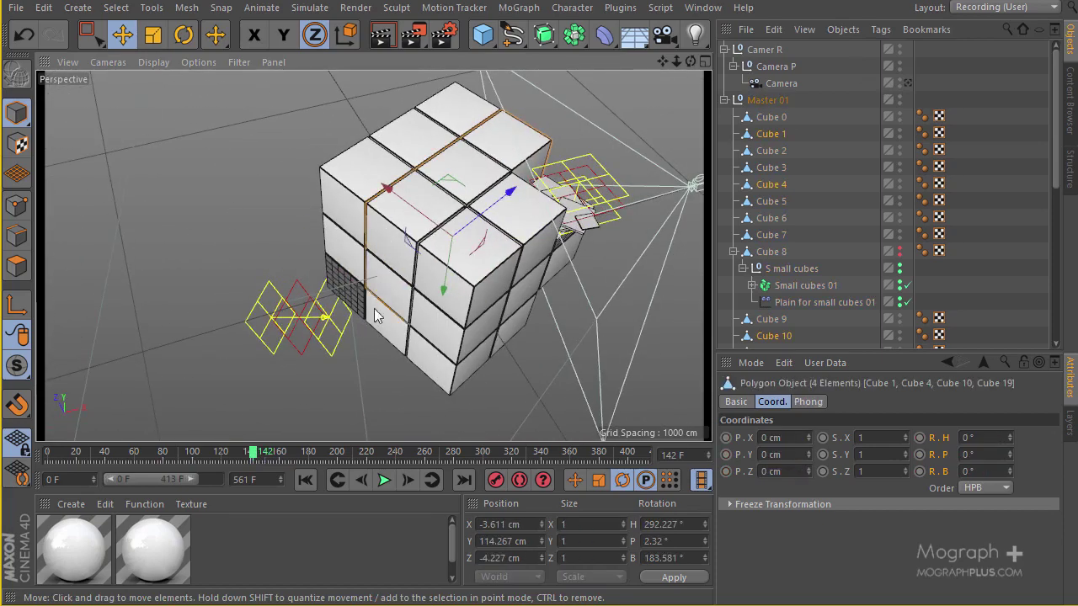
left_click(374, 325, "shift")
Add the remaining middle-slice cubes to the selection, including the hidden center Cube 13.
left_click_drag(384, 347, 435, 255, "alt")
left_click(447, 311, "shift")
left_click(469, 240, "shift")
left_click(452, 204, "shift")
left_click_drag(452, 204, 405, 363, "alt")
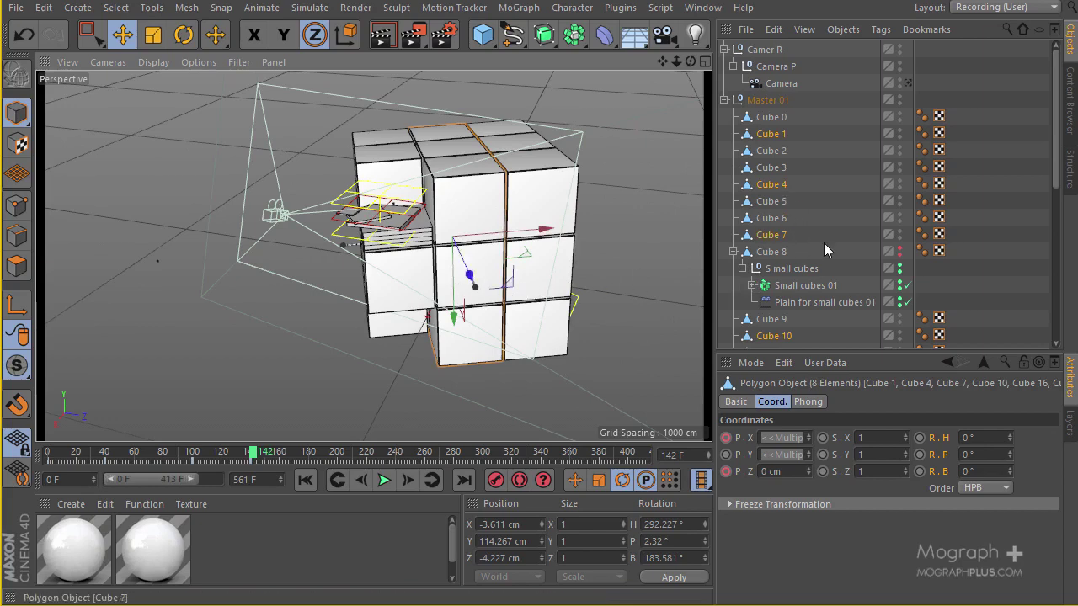
scroll(823, 244, "down", 4)
left_click(769, 187, "ctrl")
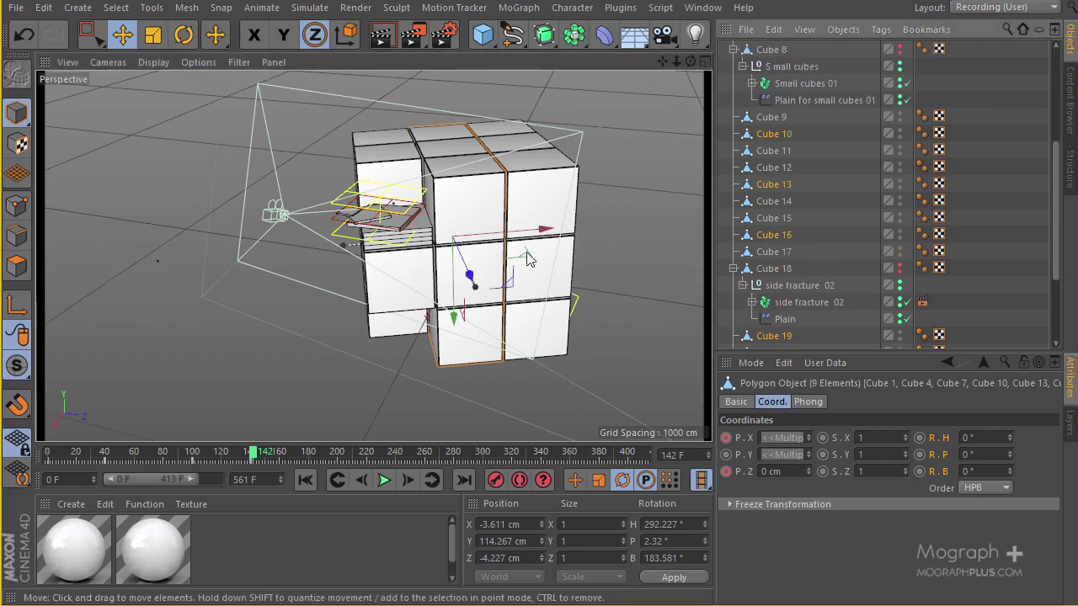
Keyframe the H, P and B rotation of the selected middle-slice cubes at frame 142 and return to the scene camera's view.
left_click_drag(548, 228, 566, 301)
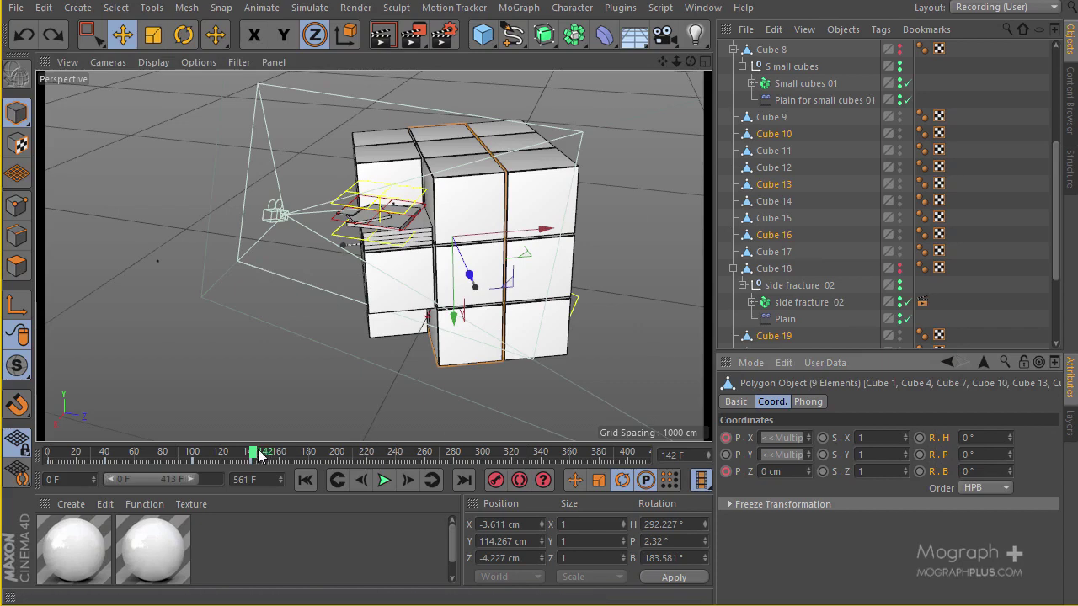
mouse_move(253, 453)
left_mouse_down()
mouse_move(212, 456)
mouse_move(254, 466)
left_mouse_up()
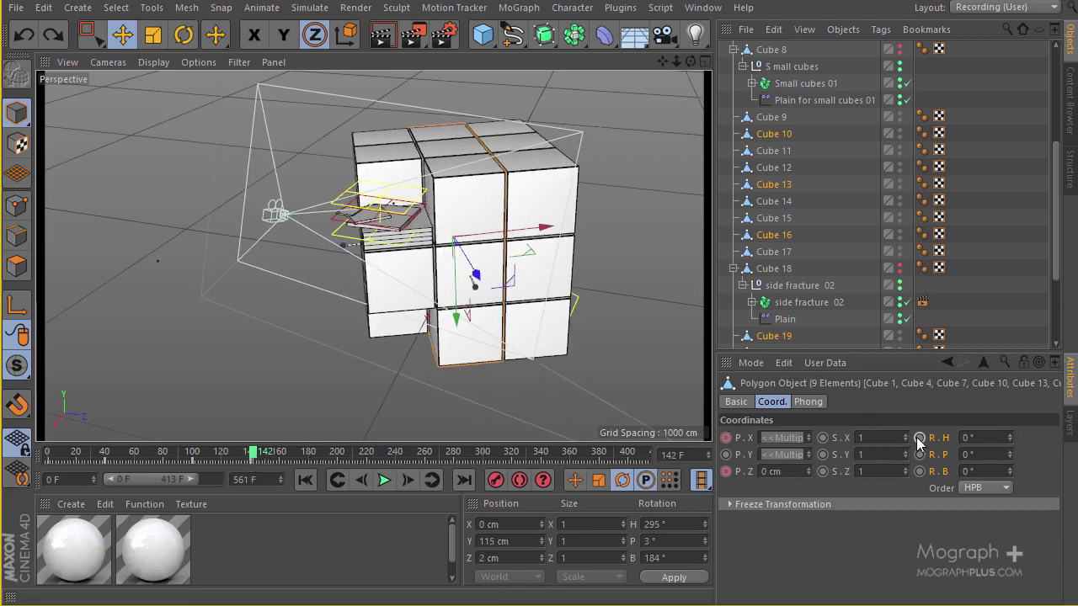
scroll(884, 126, "up", 5)
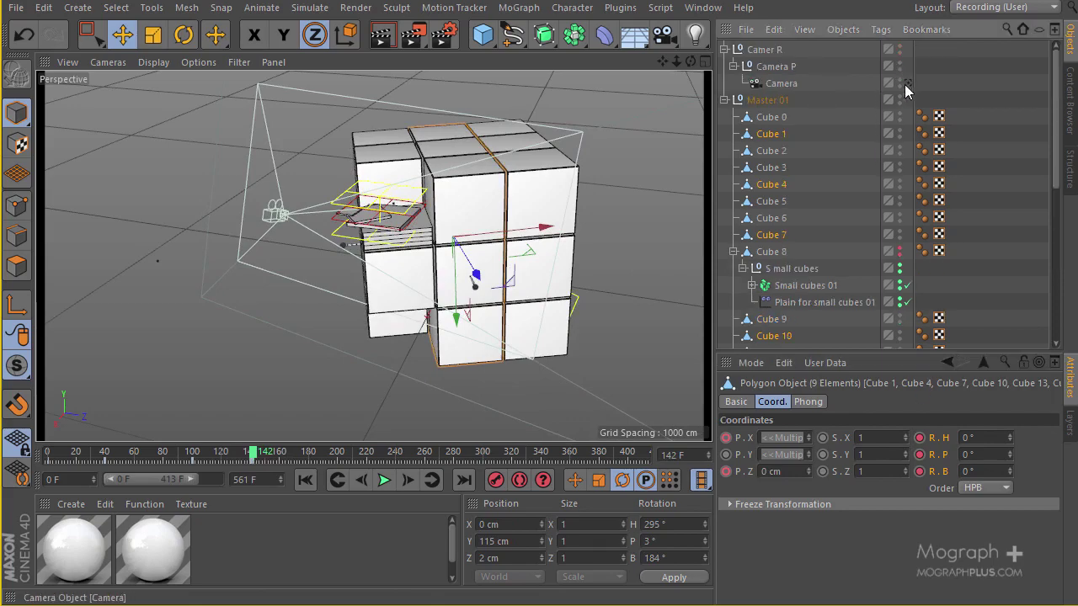
left_click(907, 83)
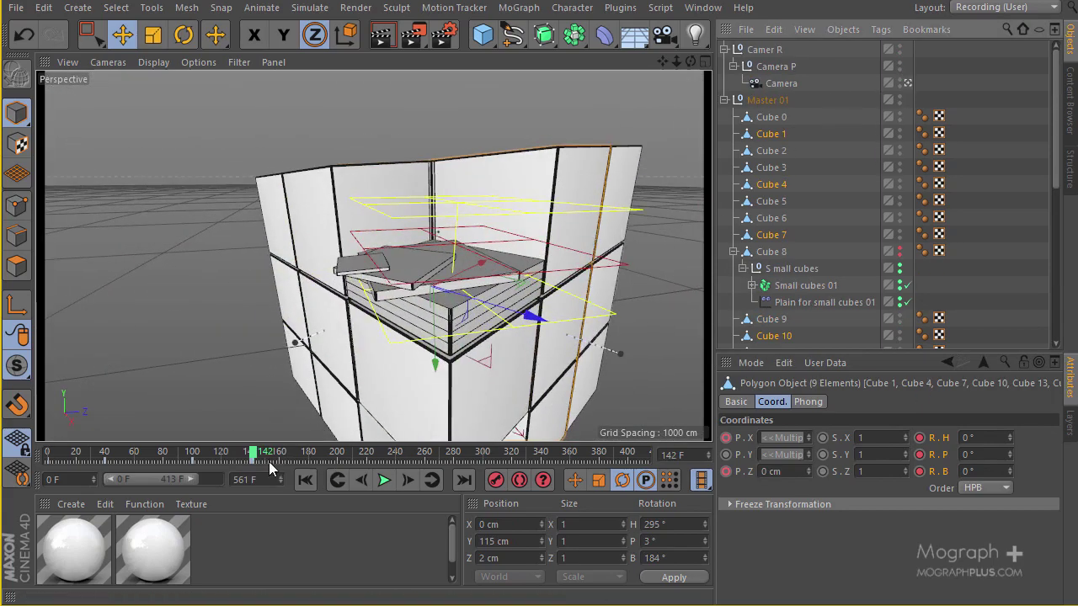
Move to frame 157 and activate the Rotate tool for the selected middle-slice cubes.
left_click_drag(257, 459, 277, 466)
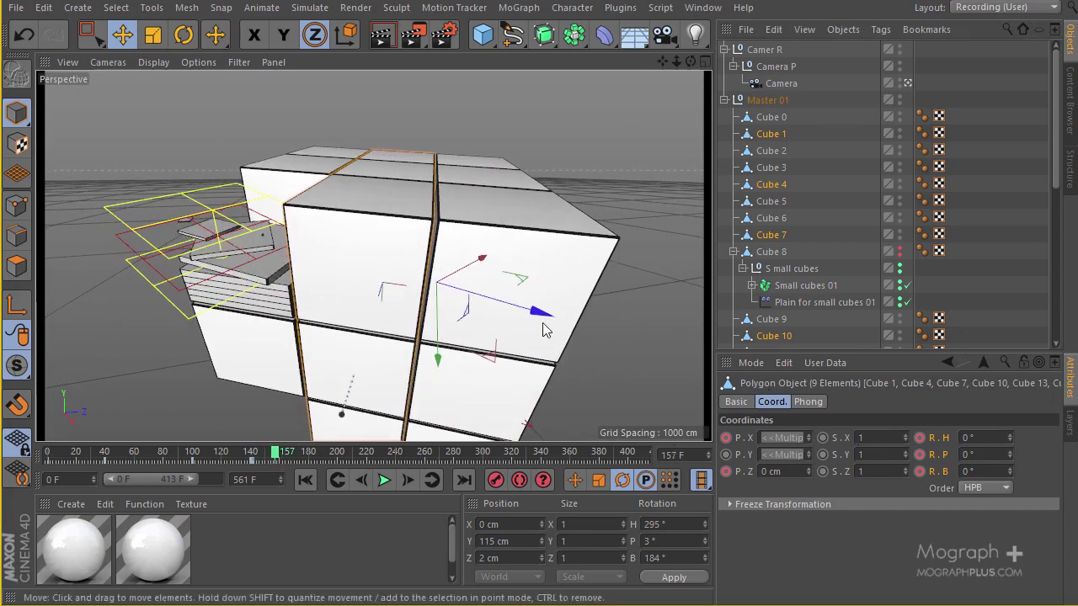
left_click(177, 41)
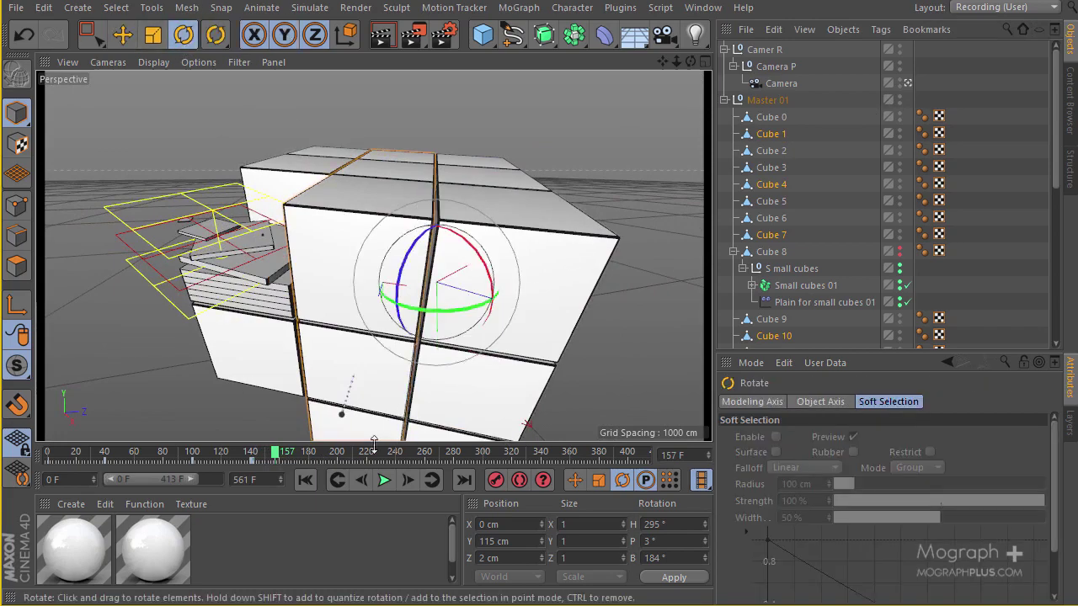
Try rotating the middle slice about its red axis at frame 134, undo the rotation and return to frame 157.
left_click_drag(274, 454, 242, 455)
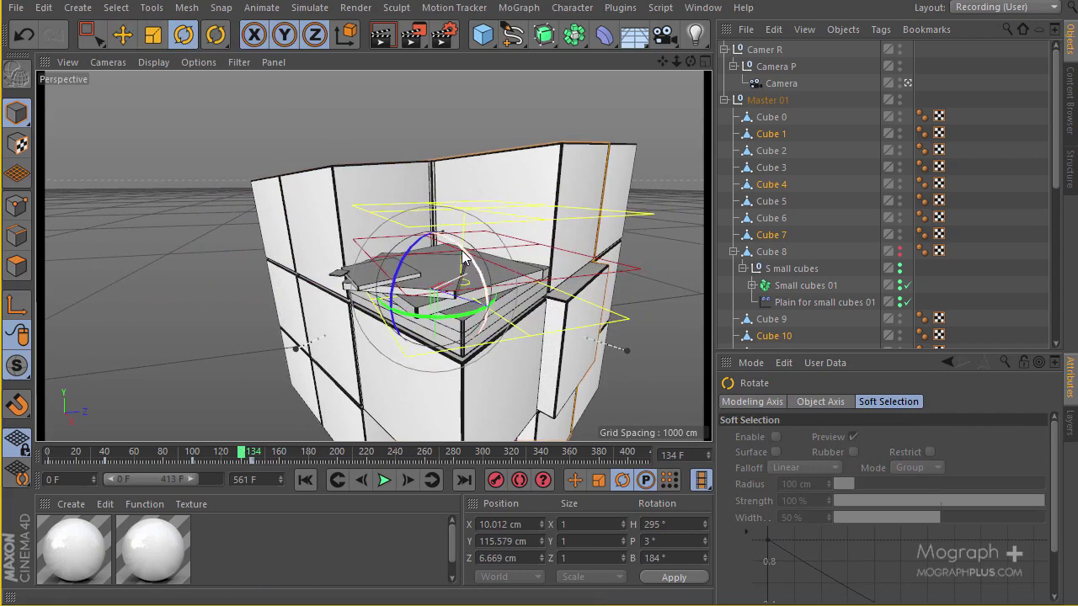
left_click_drag(463, 258, 482, 280)
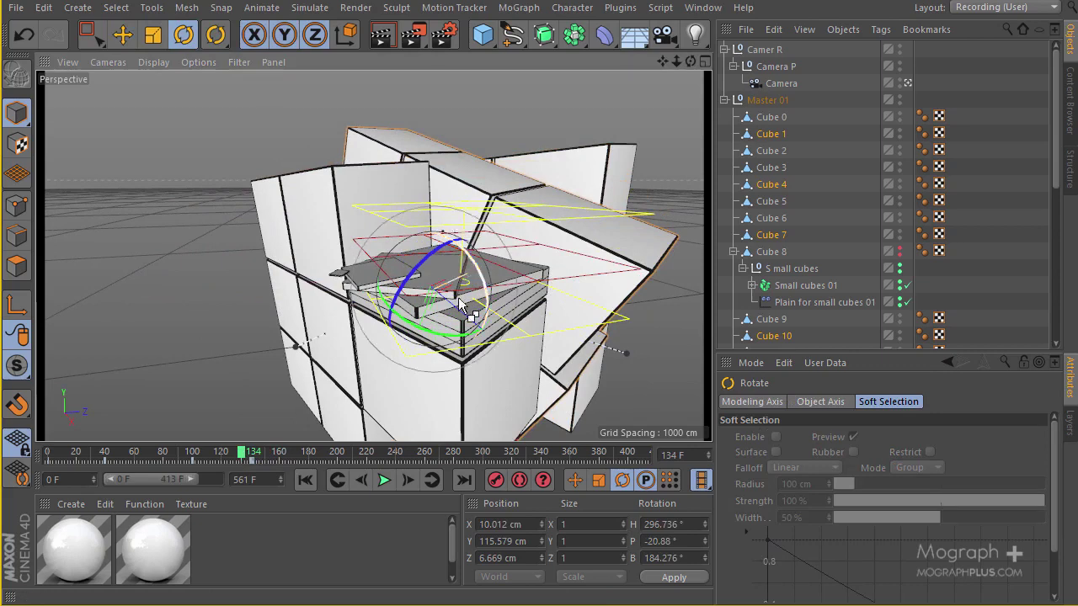
key("ctrl+z")
left_click_drag(247, 455, 275, 458)
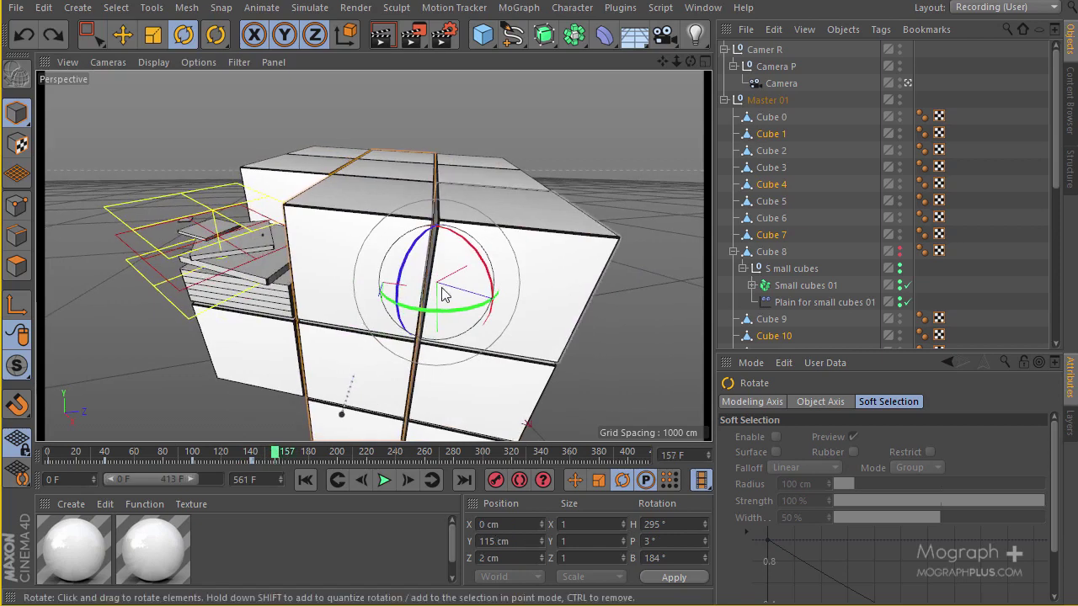
Try rotating the middle slice at frame 157 in the scene camera's view and in the free perspective view, undoing each attempt.
left_click_drag(466, 244, 489, 281)
key("ctrl+z")
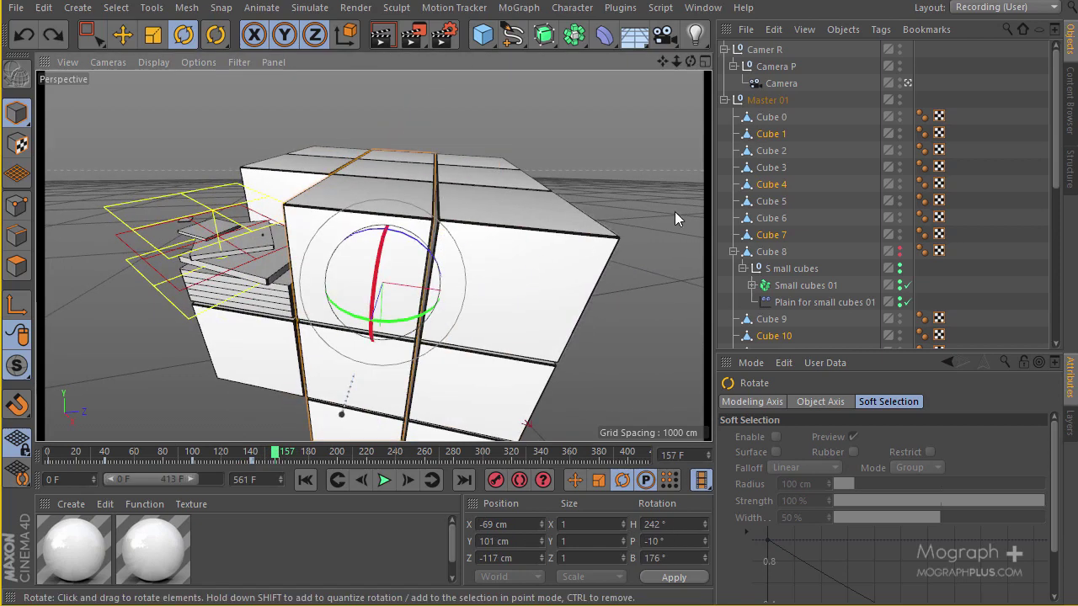
left_click(907, 82)
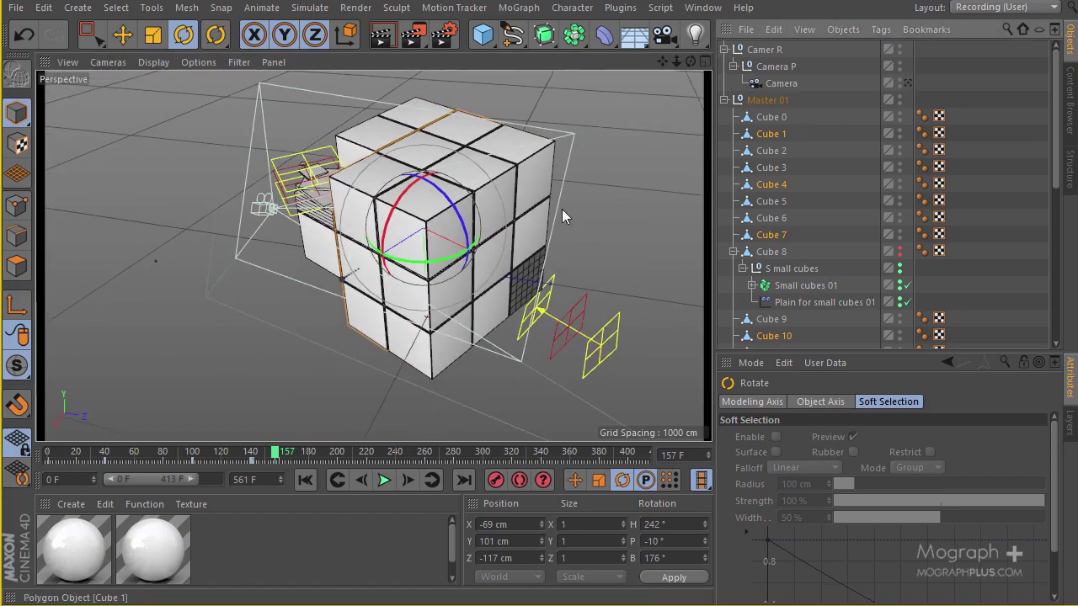
scroll(551, 208, "up", 2)
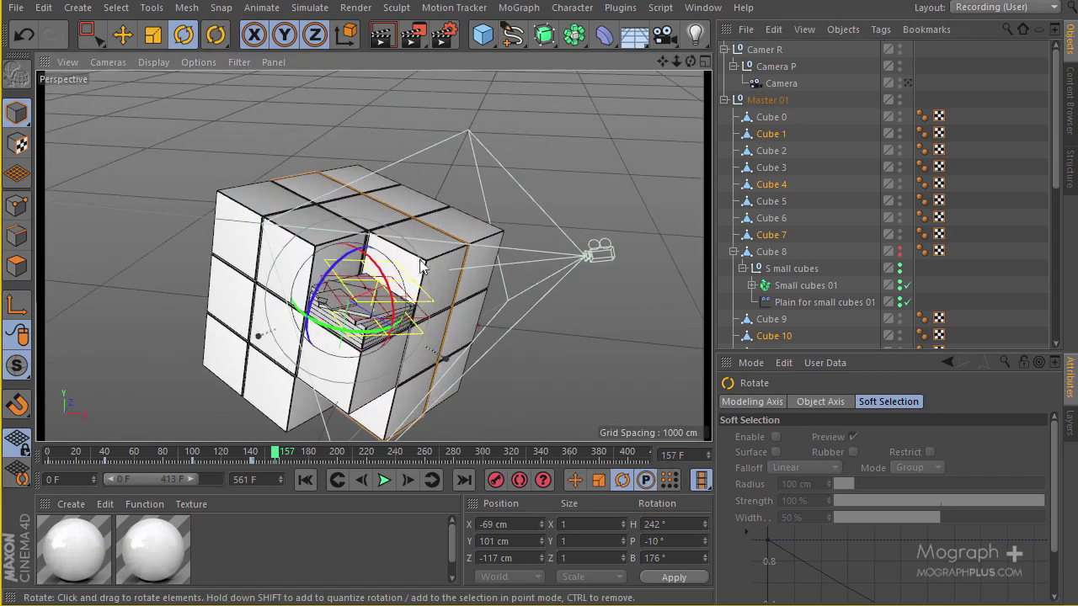
scroll(424, 265, "up", 2)
left_click_drag(384, 213, 566, 207)
key("ctrl+z")
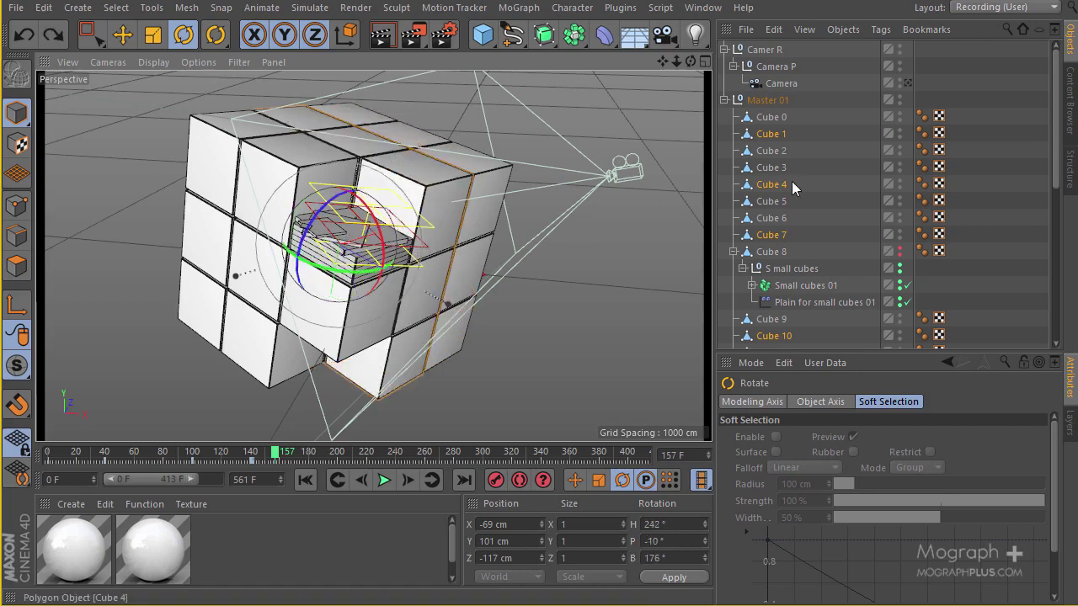
Check through the object list which cubes are included in the middle-slice selection.
scroll(880, 198, "down", 7)
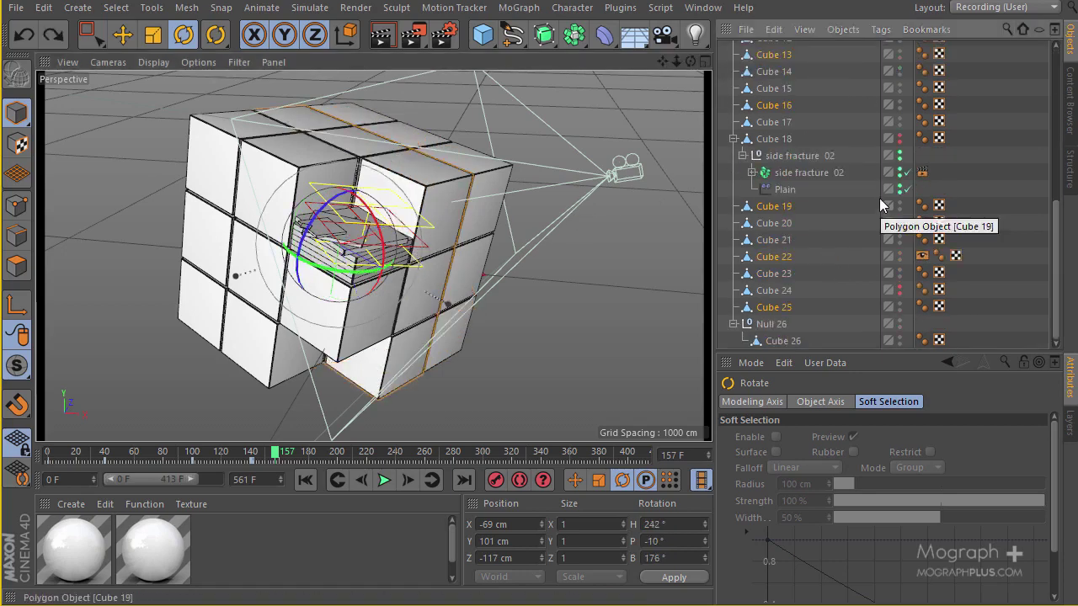
scroll(874, 204, "up", 7)
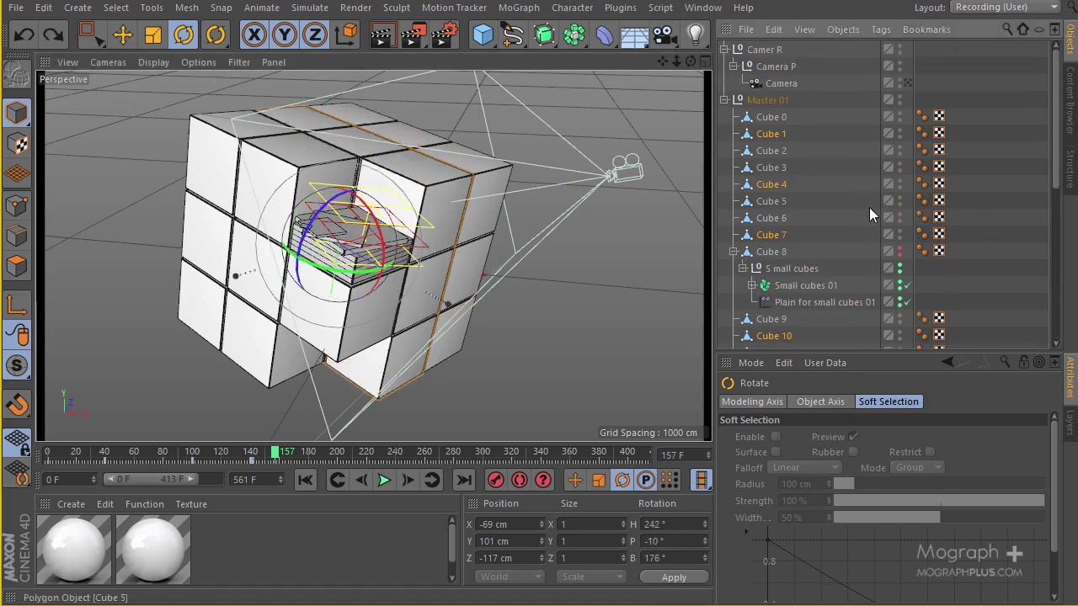
scroll(869, 207, "down", 6)
scroll(859, 195, "down", 2)
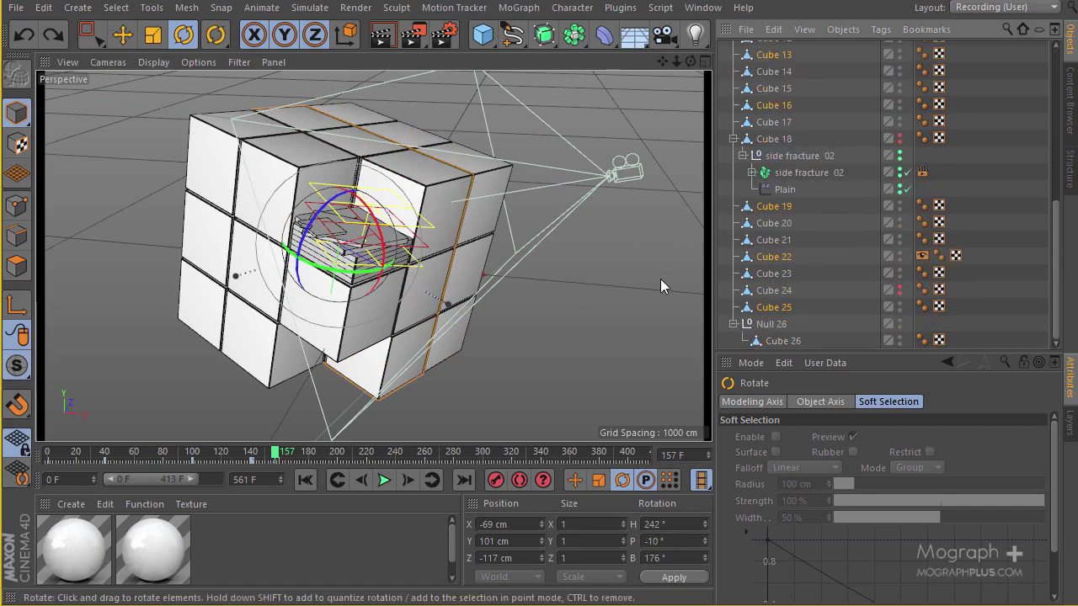
Go to frame 175 and try moving the selected middle-slice cubes with the Move tool.
left_click_drag(274, 455, 302, 462)
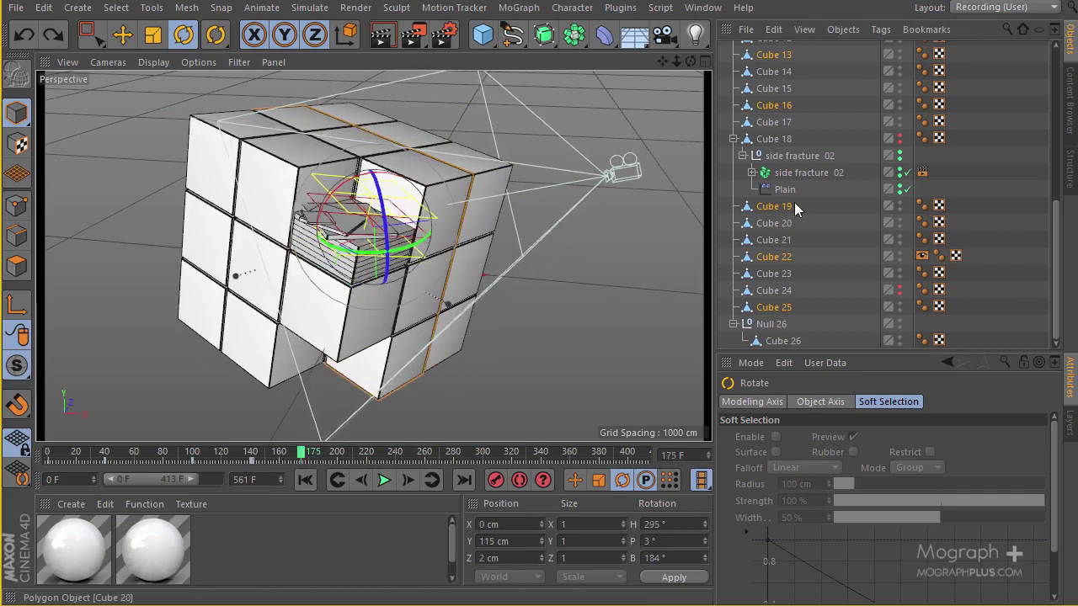
scroll(805, 195, "up", 4)
scroll(849, 157, "up", 4)
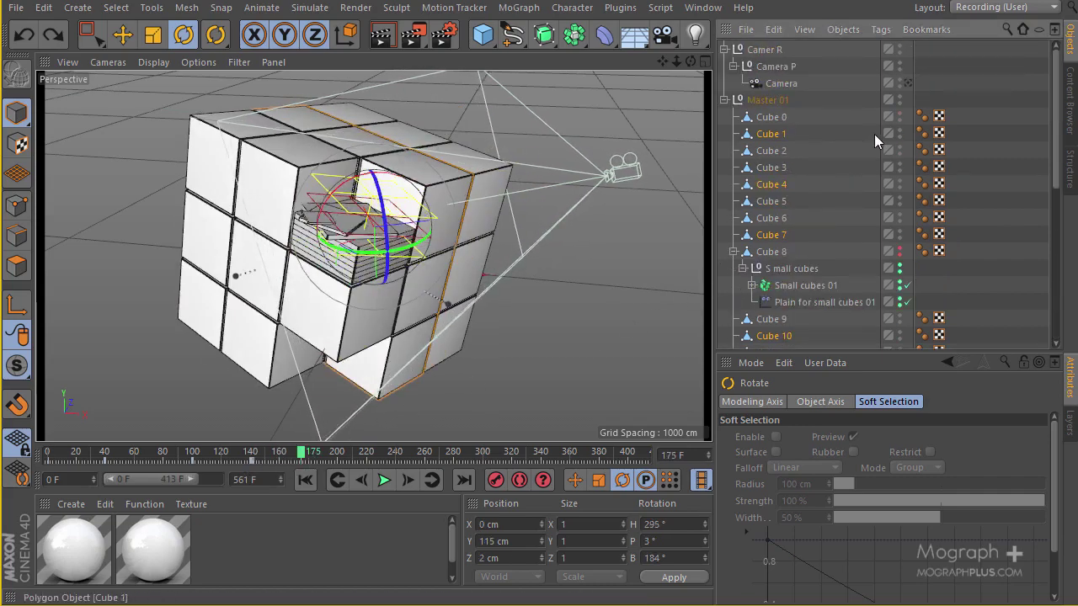
left_click(122, 35)
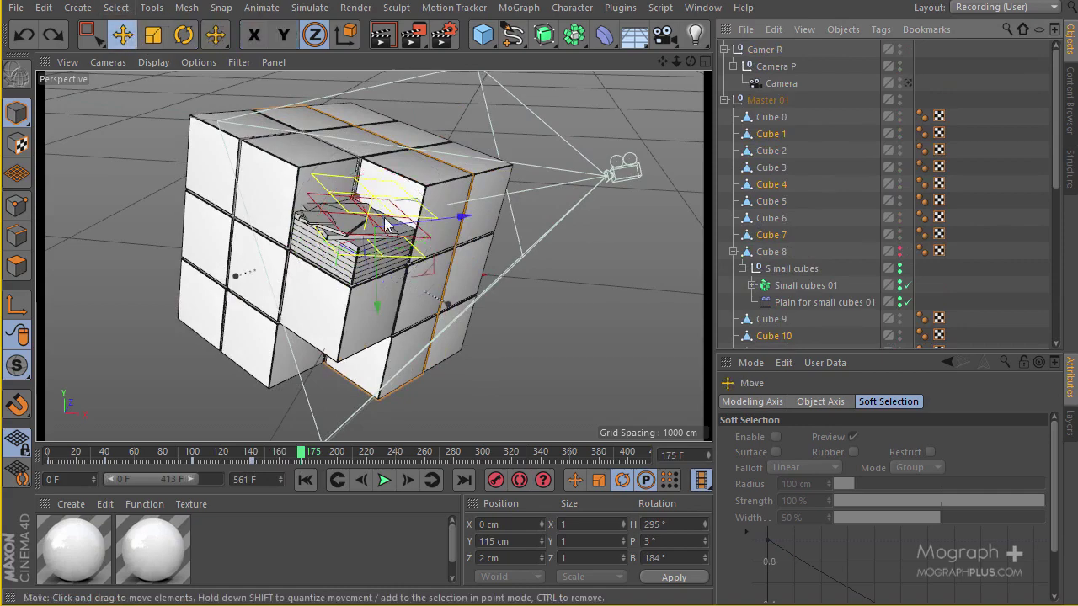
left_click_drag(445, 223, 329, 270)
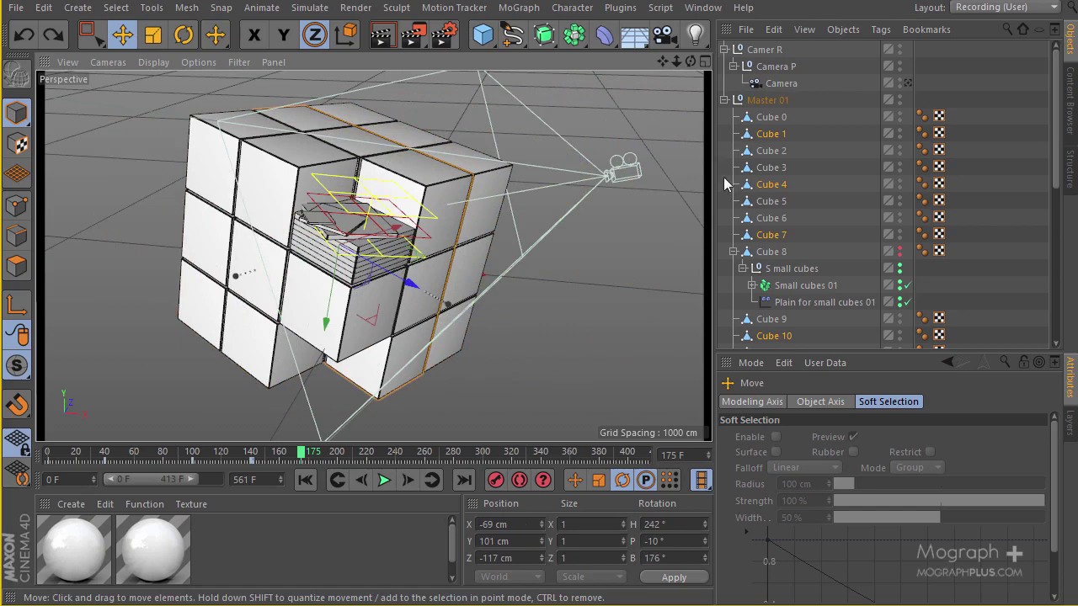
Try rotating the selected middle-slice cubes to a 90° pitch at frame 175 without a keyframe, and return to frame 157.
scroll(870, 173, "down", 3)
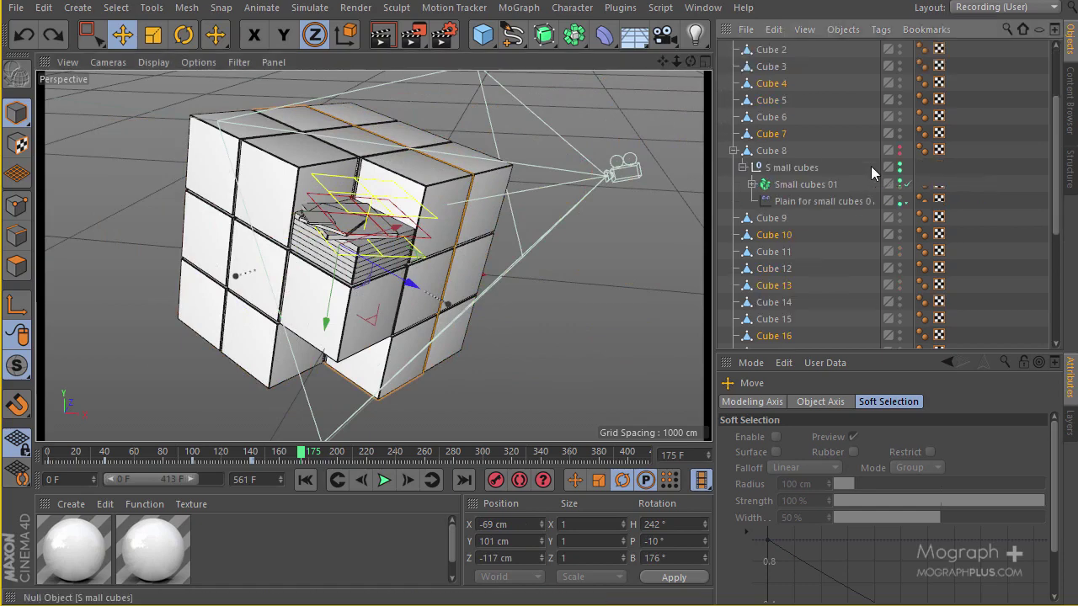
scroll(872, 173, "down", 7)
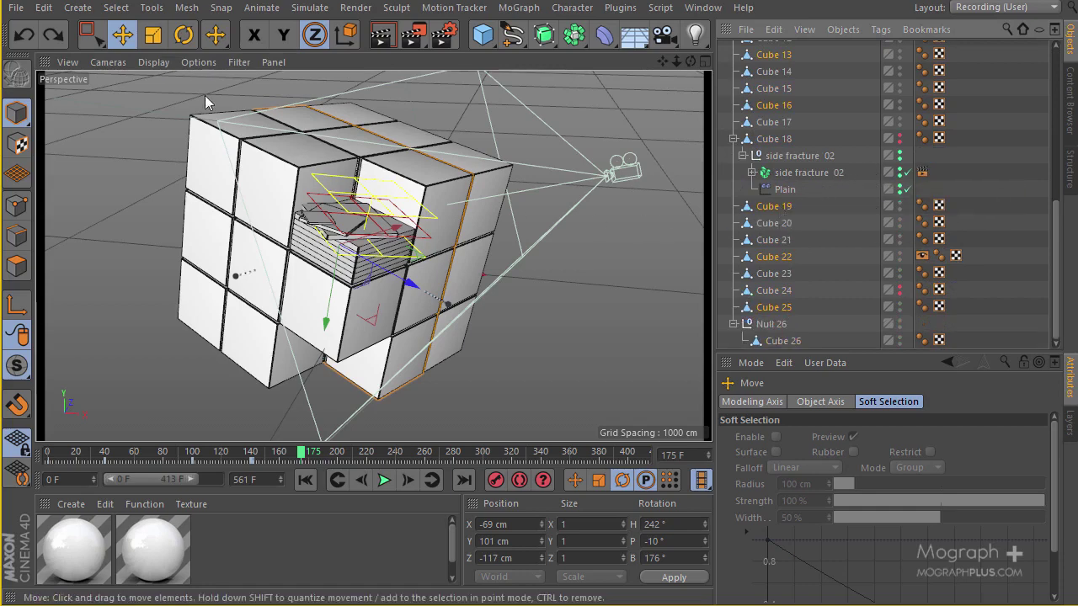
left_click(183, 35)
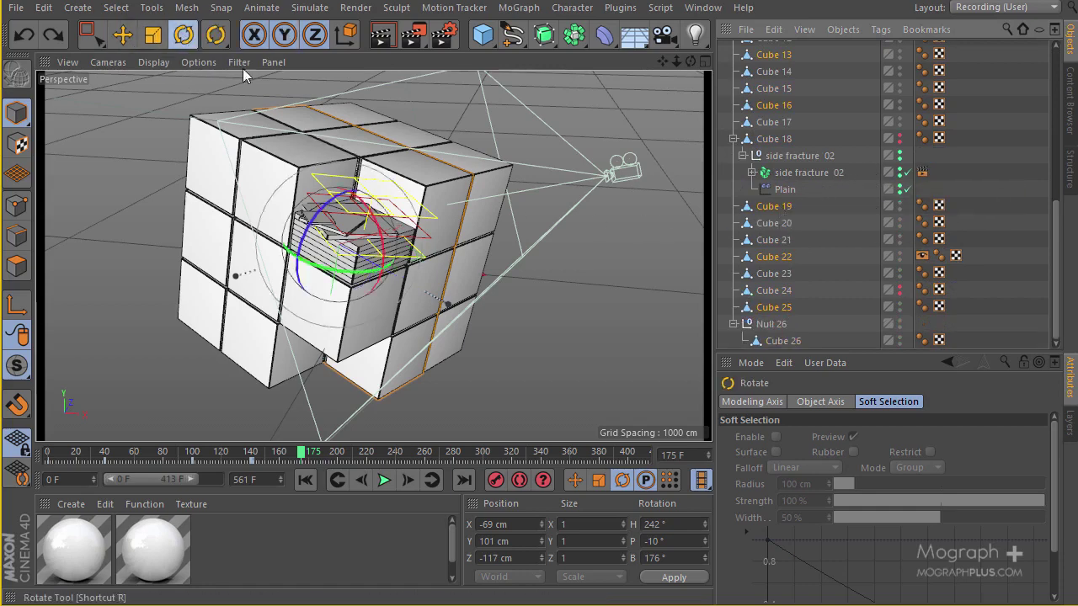
left_click(365, 213)
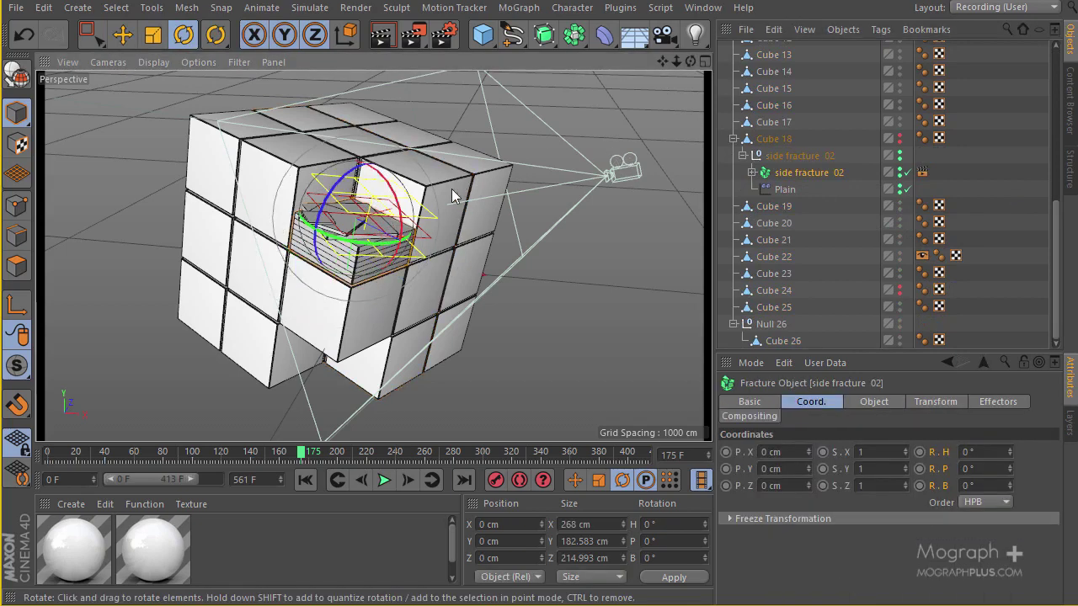
key("ctrl+z")
left_click_drag(368, 212, 429, 303)
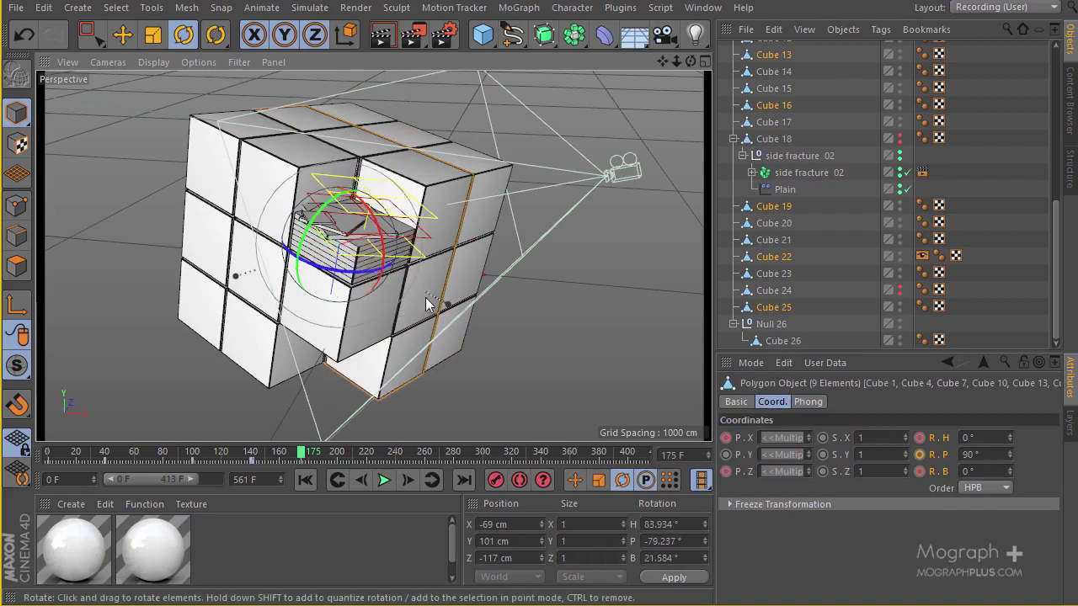
mouse_move(488, 222)
left_mouse_down("alt")
mouse_move(349, 114)
mouse_move(570, 302)
mouse_move(365, 137)
mouse_move(421, 224)
mouse_move(483, 239)
left_mouse_up("alt")
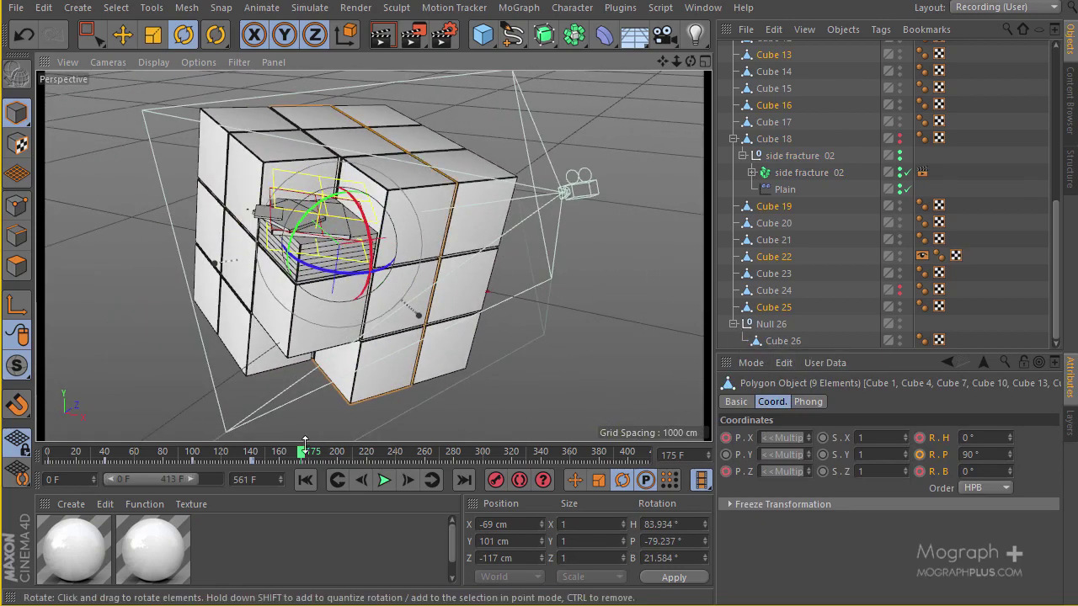
left_click_drag(303, 452, 276, 463)
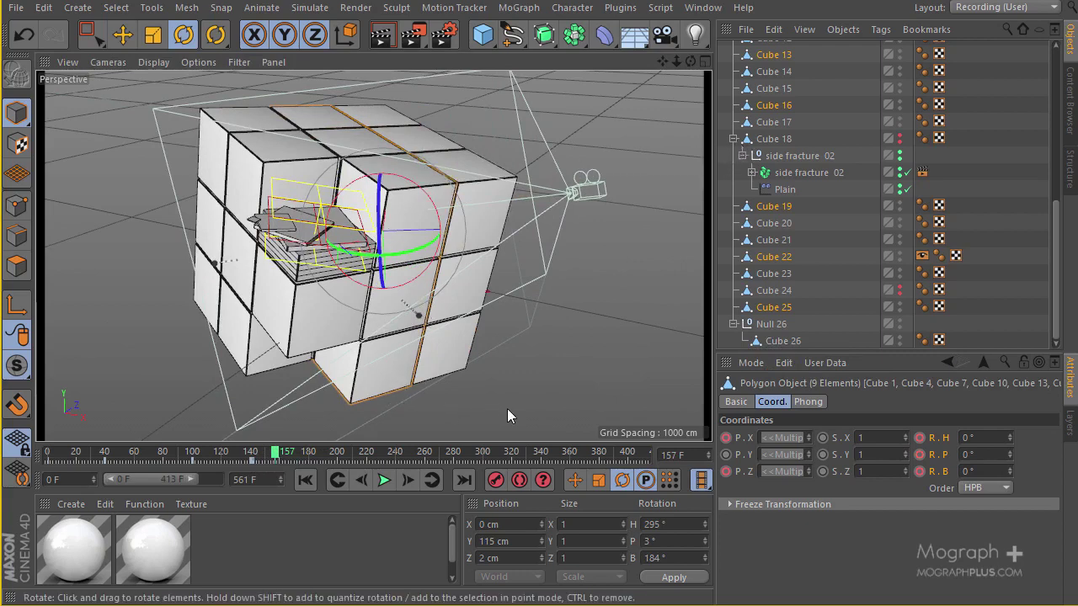
Reselect the middle-slice cubes: Cube 1, 4, 7, 10, 16, 19, 22, 25 and the hidden center Cube 13.
left_click(371, 366)
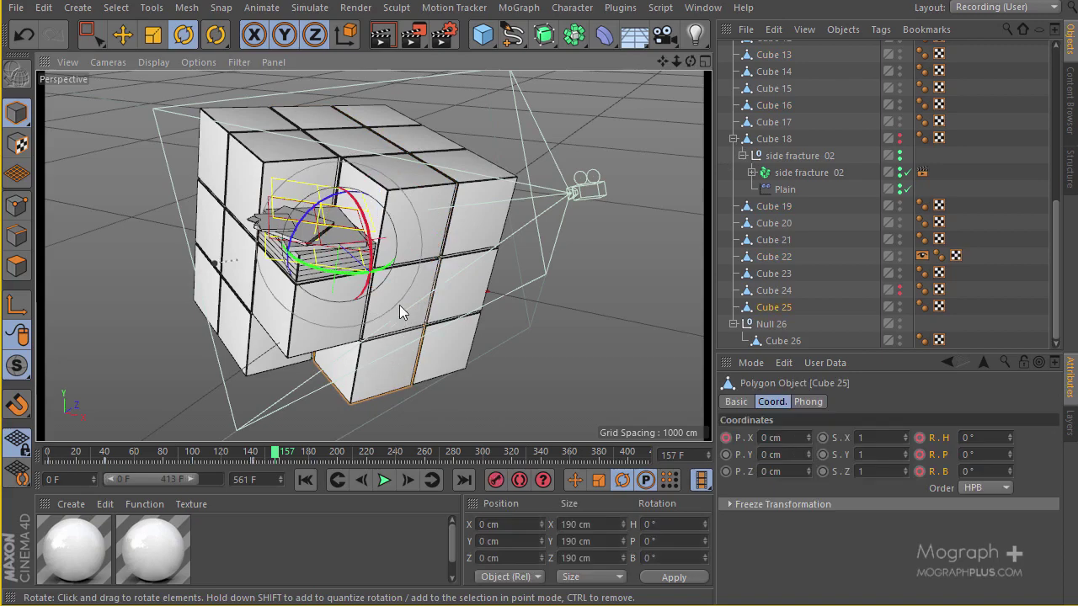
left_click(398, 231, "shift")
left_click(379, 173, "shift")
left_click(350, 122, "shift")
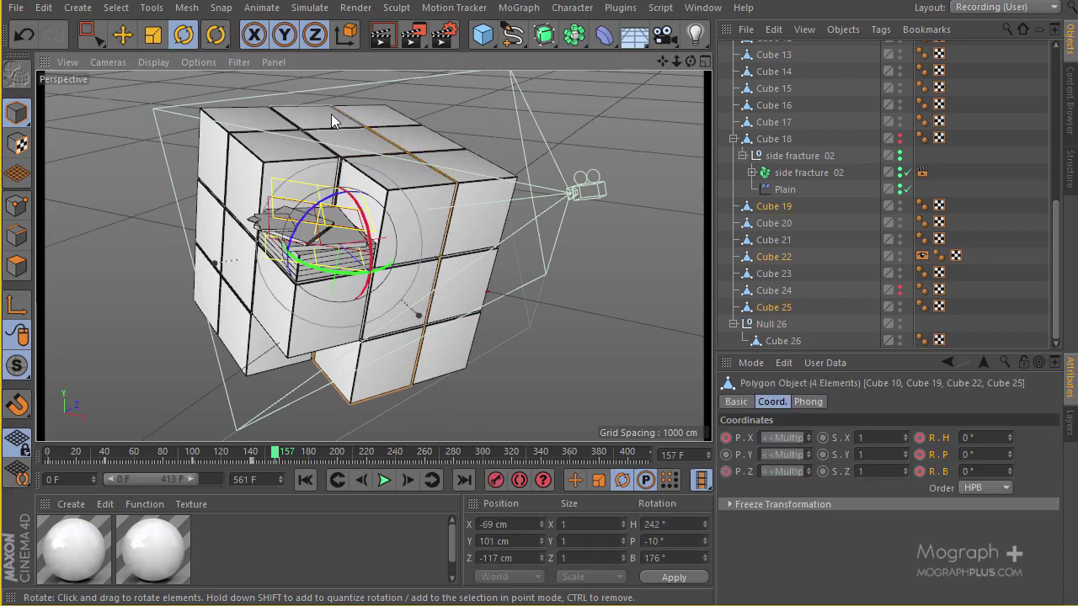
left_click(331, 113, "shift")
left_click_drag(336, 116, 433, 250, "alt")
left_click(347, 221, "shift")
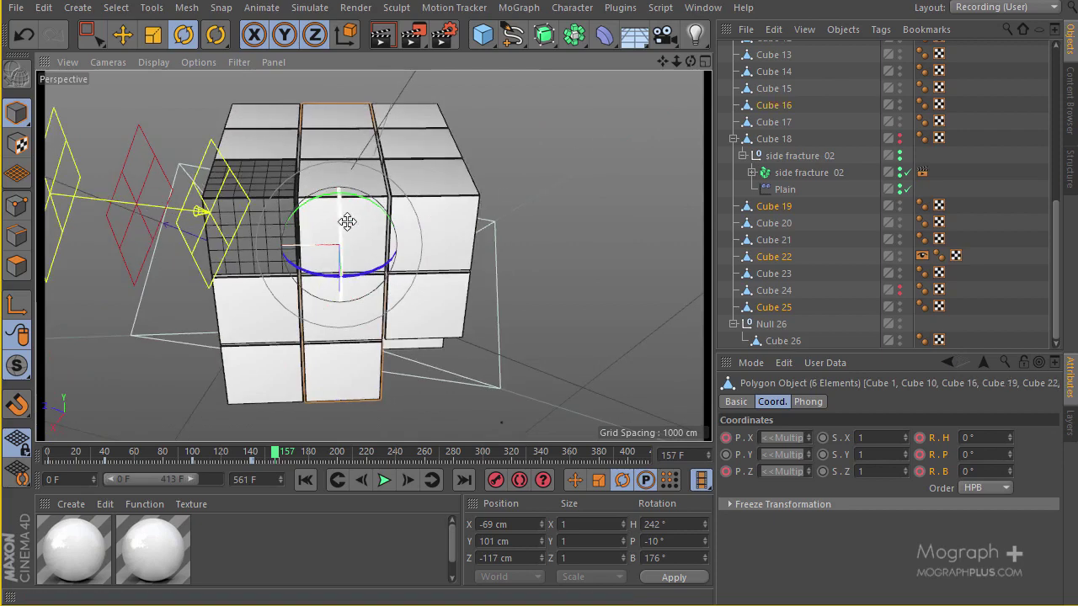
left_click(365, 196, "shift")
left_click(347, 149, "shift")
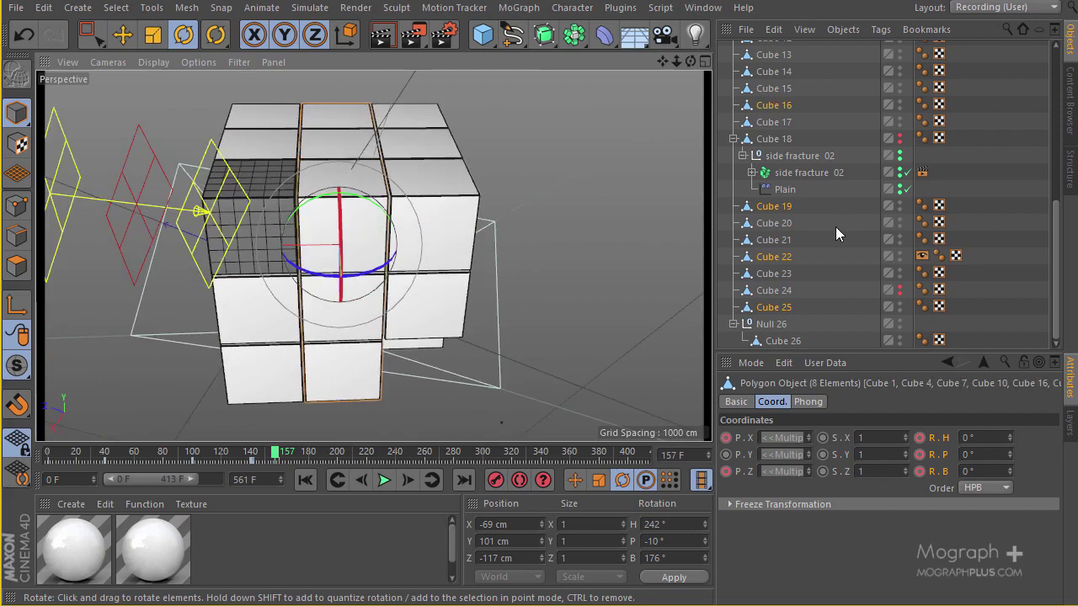
scroll(837, 234, "up", 3)
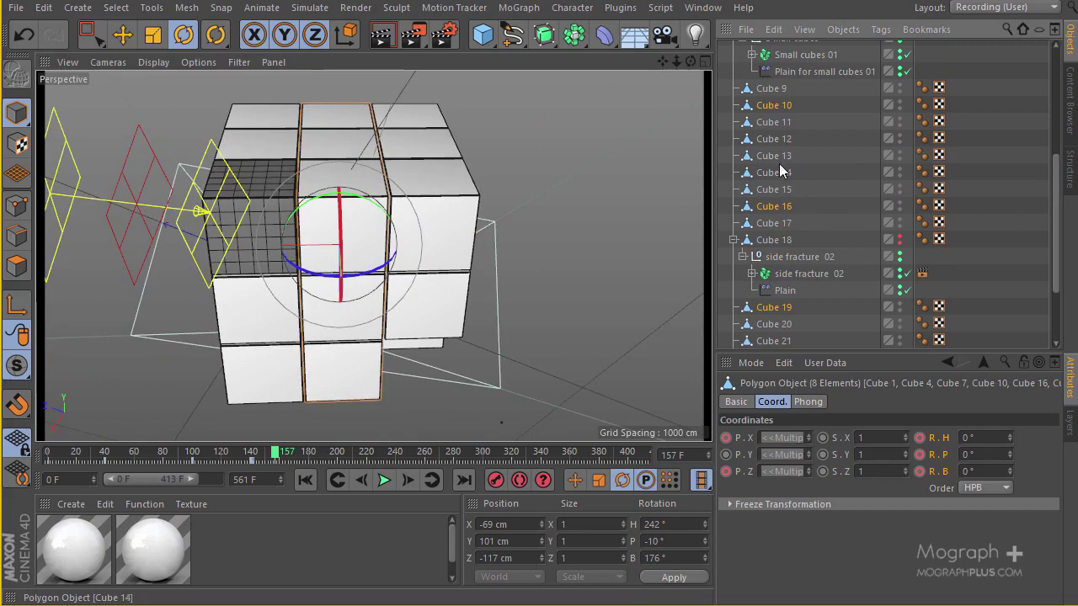
scroll(830, 171, "up", 6)
Rotate the middle slice to a 90° pitch at frame 157 in the scene camera's view and keyframe its rotation.
left_click(908, 54)
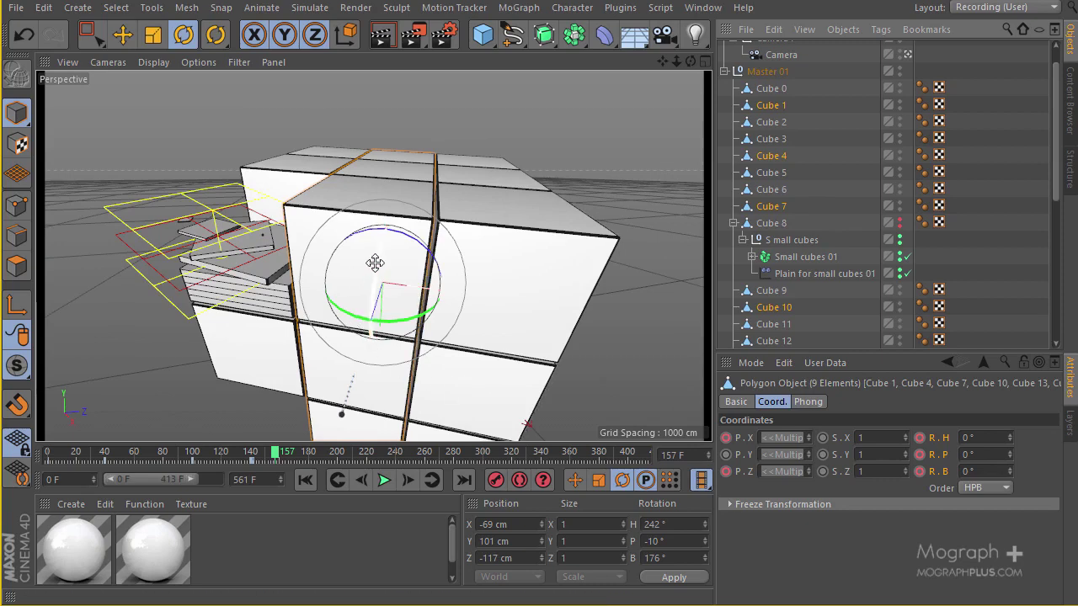
left_click_drag(375, 265, 337, 446)
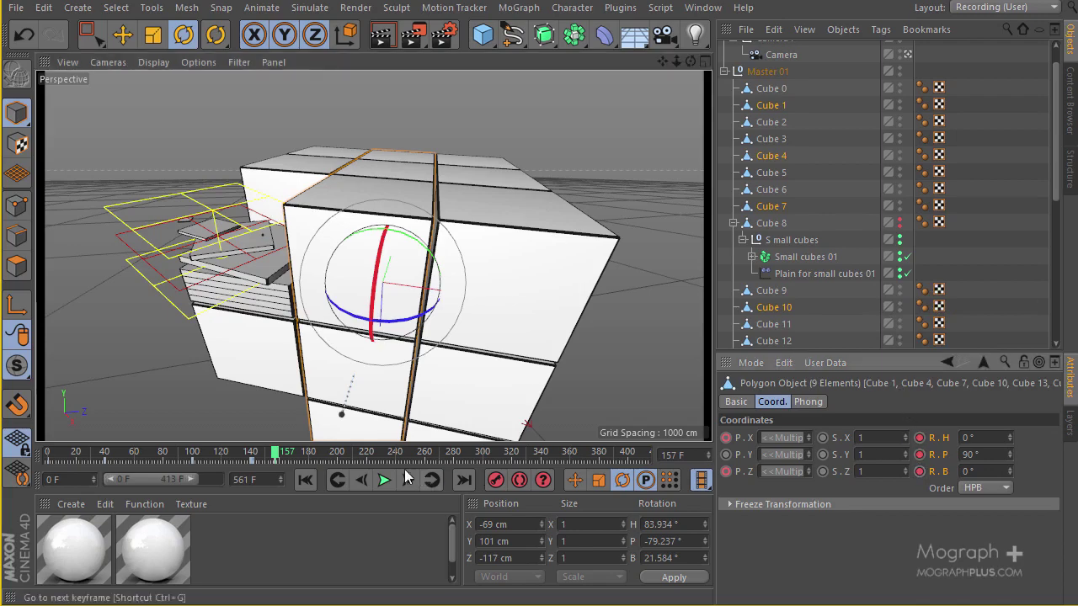
Shift the Master 01 null's keyframes near frames 140 and 150 slightly forward in time, and shorten the visible timeline range to 260 frames.
left_click_drag(276, 455, 250, 469)
scroll(790, 130, "up", 1)
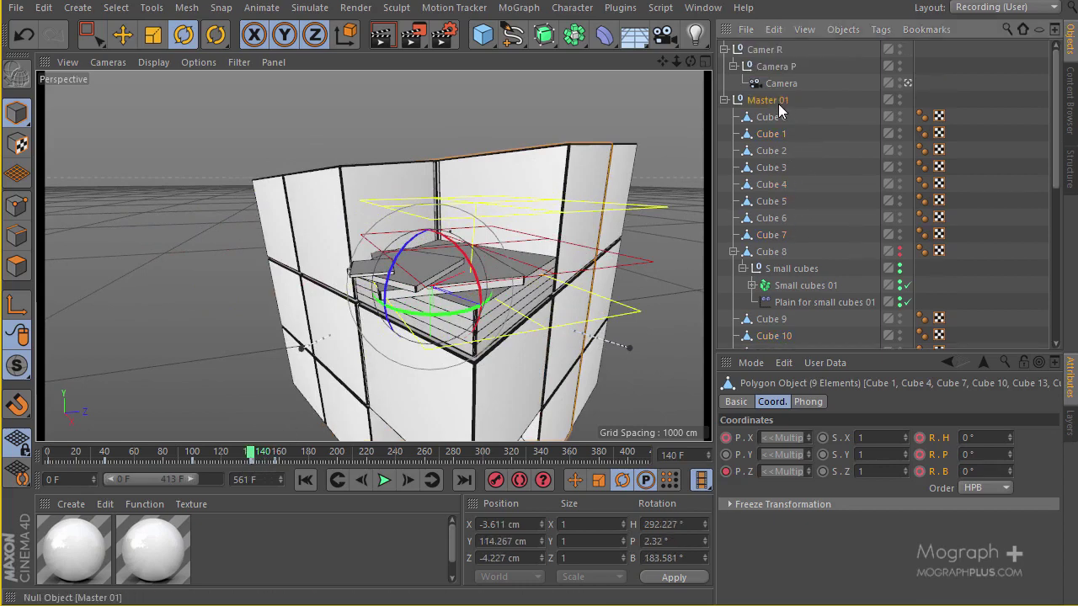
left_click(767, 99)
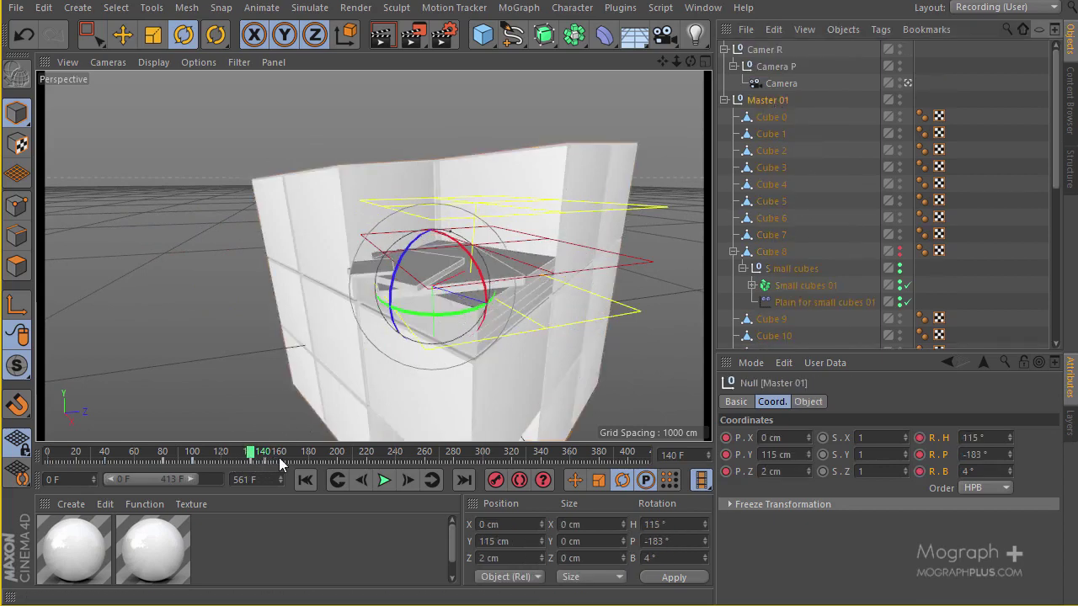
left_click_drag(264, 458, 255, 463)
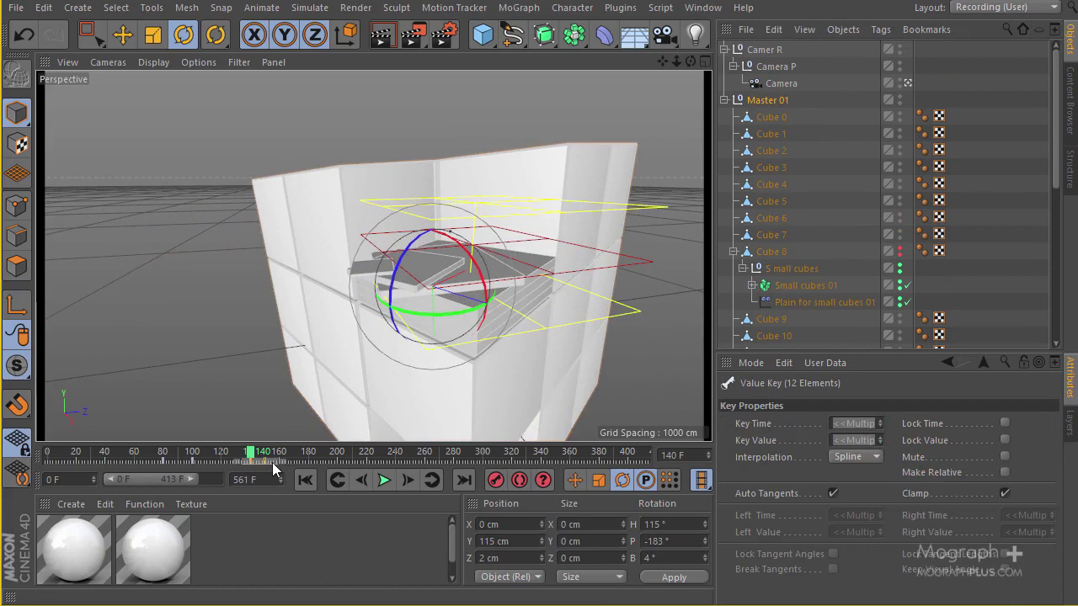
left_click_drag(193, 474, 170, 474)
Play the animation from frame 122 to review the timing of the assembly's turn and the middle-slice rotation.
mouse_move(401, 460)
left_mouse_down()
mouse_move(416, 461)
mouse_move(354, 461)
mouse_move(415, 459)
mouse_move(381, 461)
mouse_move(414, 462)
mouse_move(385, 482)
mouse_move(407, 465)
mouse_move(421, 469)
mouse_move(327, 474)
left_mouse_up()
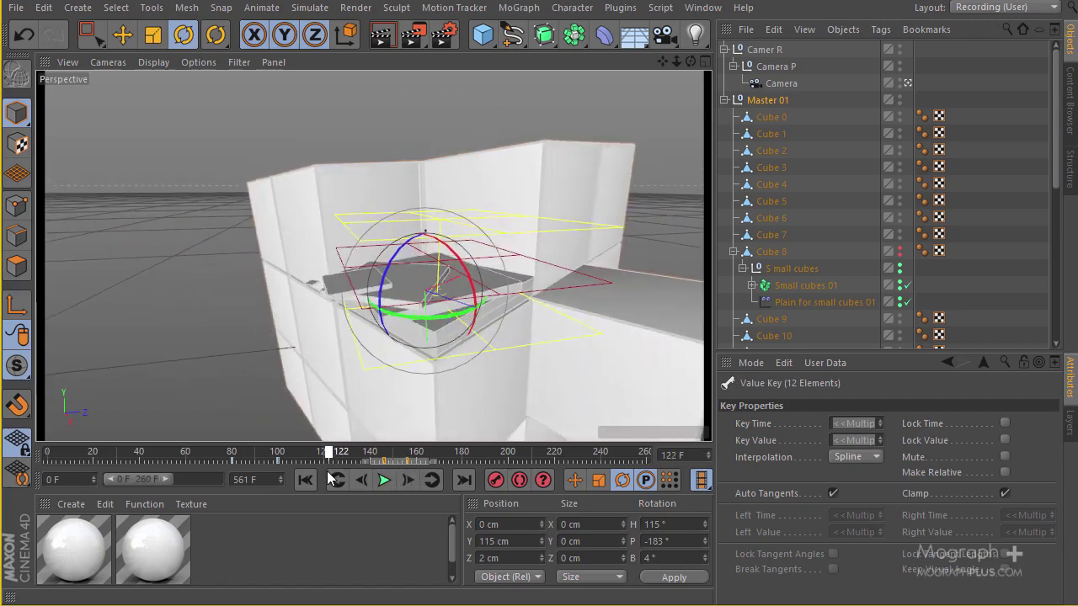
left_click(383, 480)
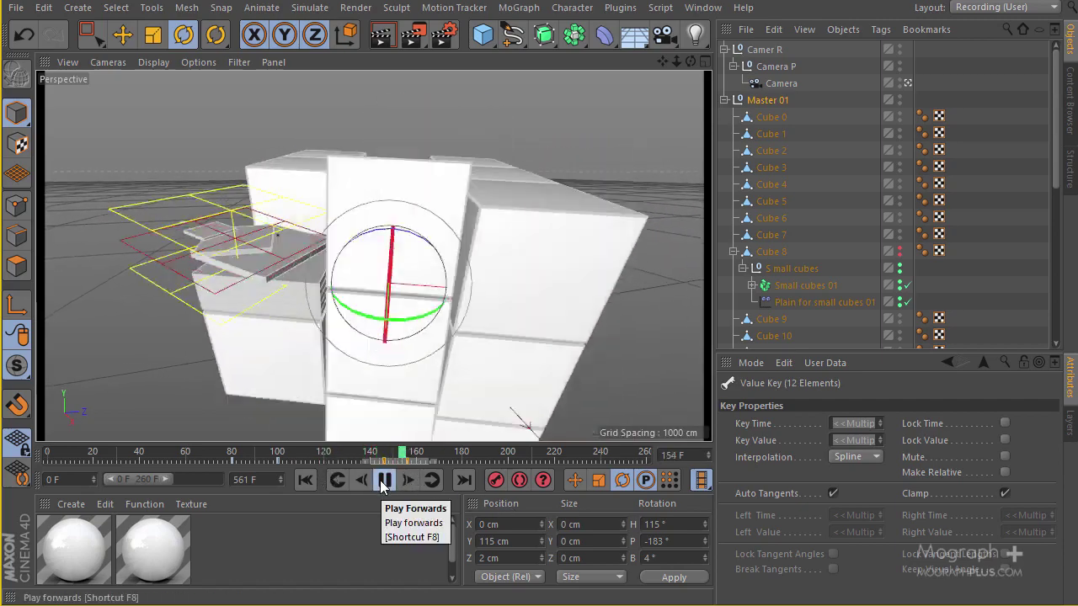
left_click(384, 480)
Move to frame 165 and select Cube 20 on the outer slice.
left_click_drag(407, 455, 431, 455)
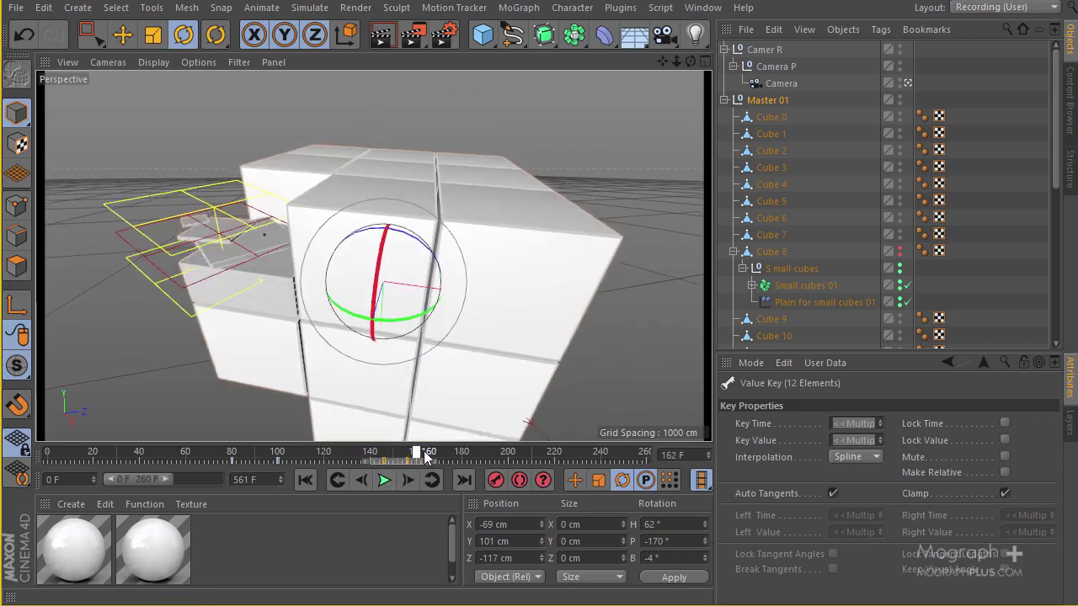
left_click(596, 257)
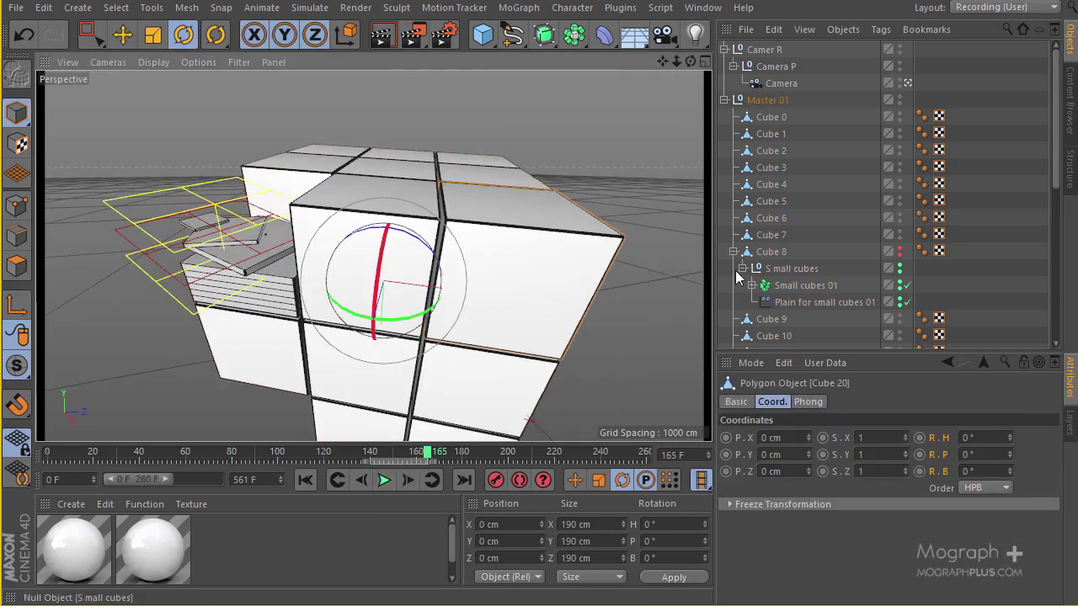